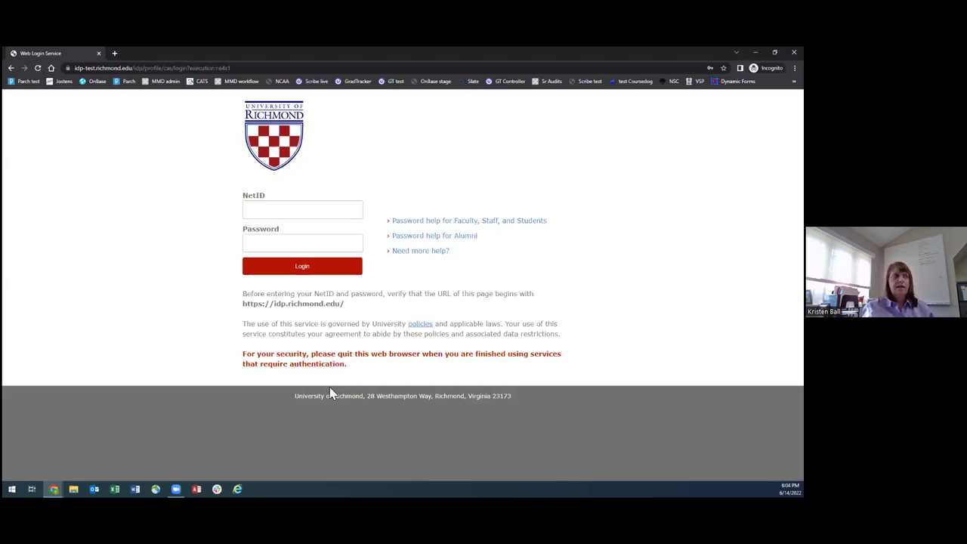
Sign in to the University of Richmond Web Login with the student's NetID and password.
{"action": "left_click", "coordinate": [291, 211]}
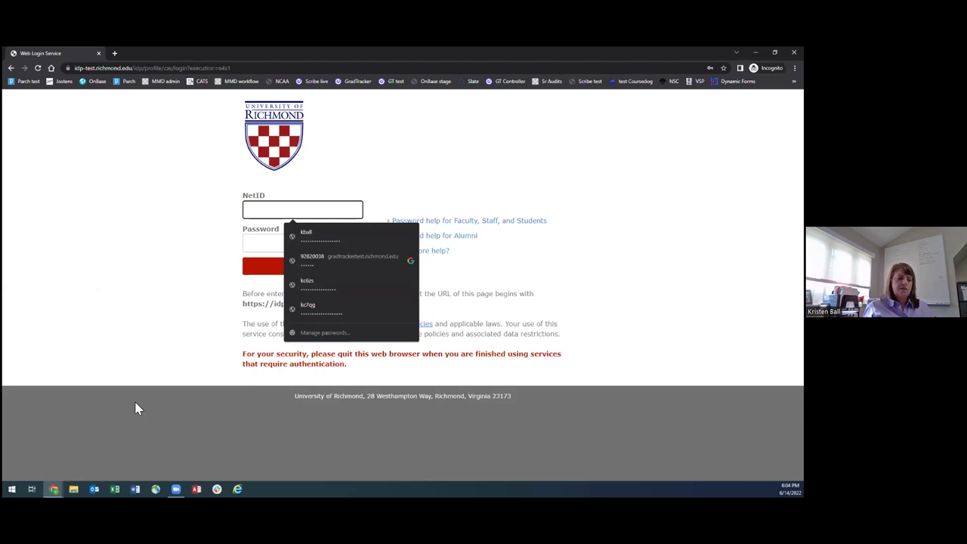
{"action": "type", "text": "af"}
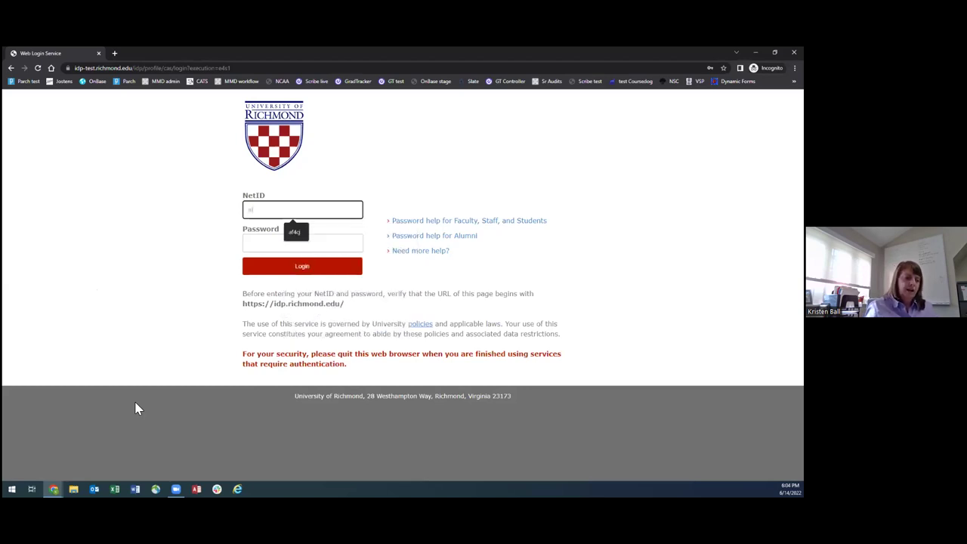
{"action": "type", "text": "4q"}
{"action": "key", "text": "Tab"}
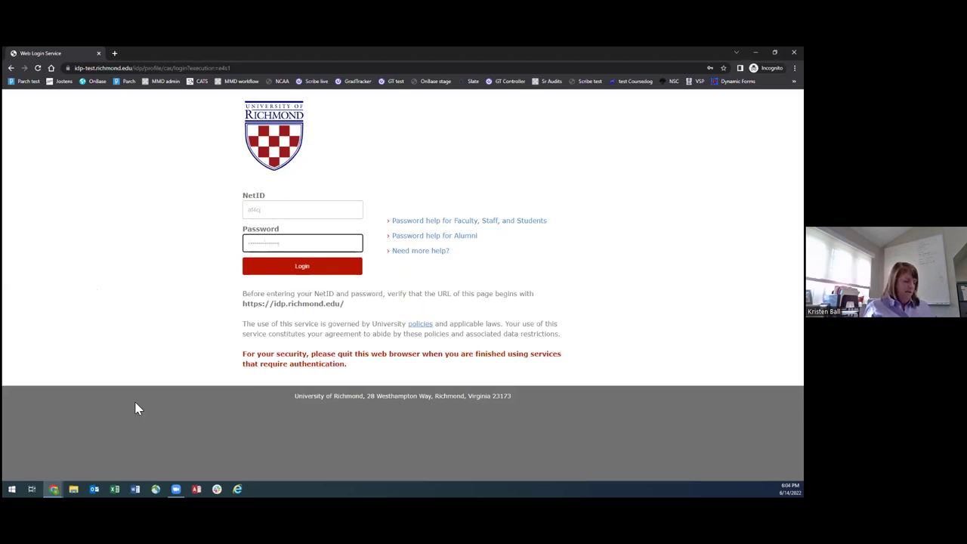
{"action": "key", "text": "Return"}
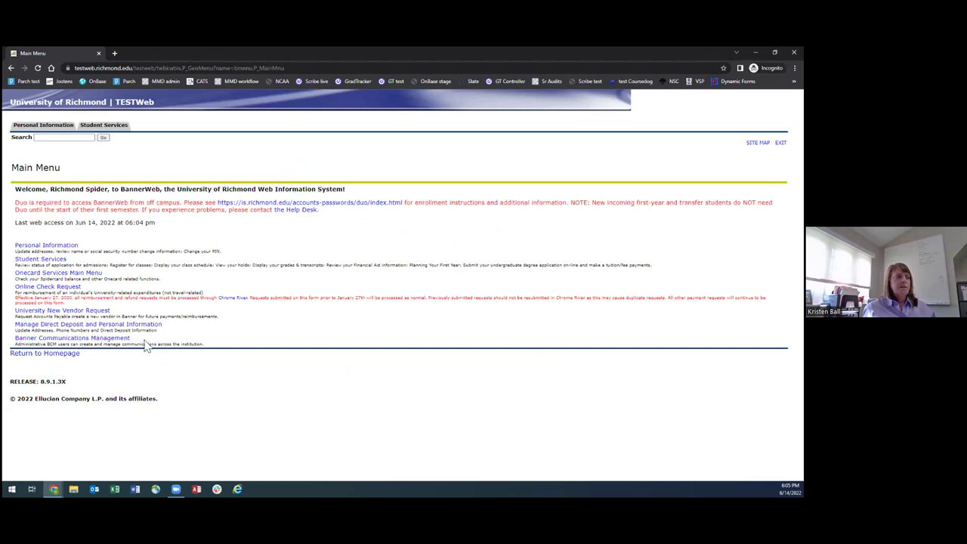
Go to GradTracker Login from the Student Services & Financial Aid menu.
{"action": "left_click", "coordinate": [25, 260]}
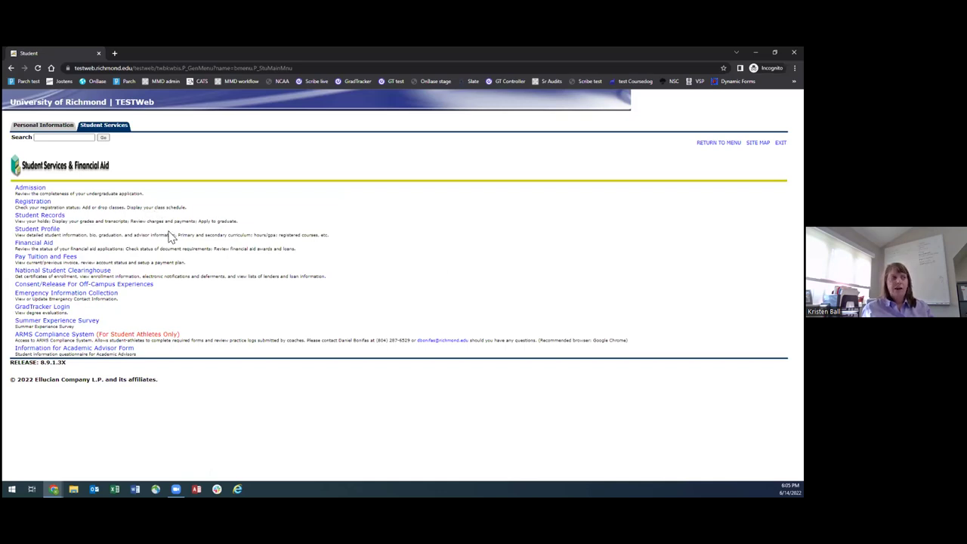
{"action": "left_click", "coordinate": [30, 313]}
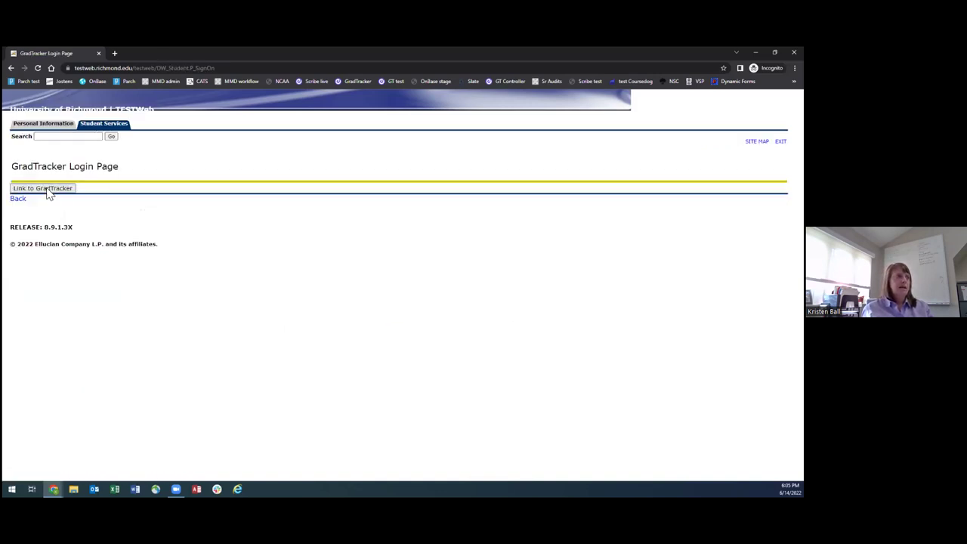
Open GradTracker and review the degree audit's Bachelor of Arts and General Education requirements.
{"action": "left_click", "coordinate": [47, 192]}
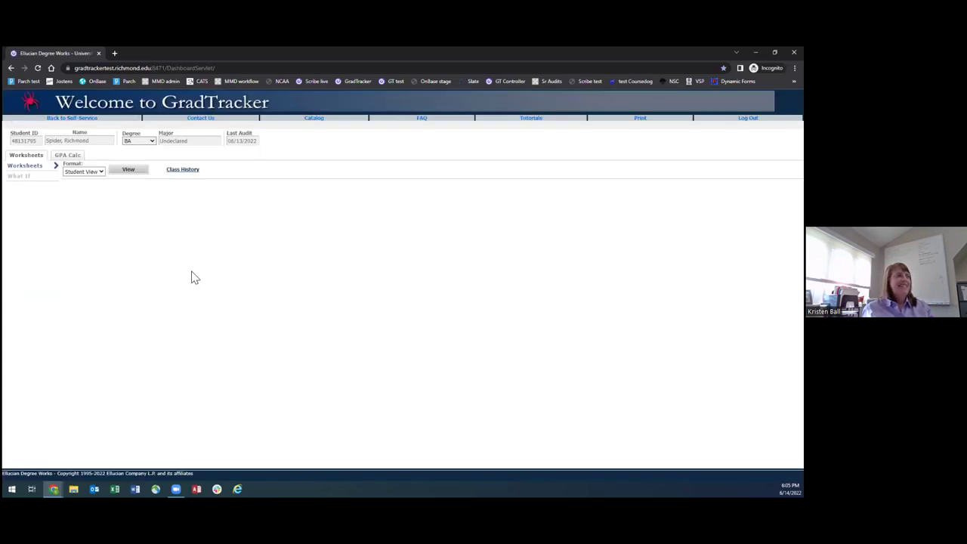
{"action": "scroll", "coordinate": [194, 279], "scroll_direction": "down", "scroll_amount": 2}
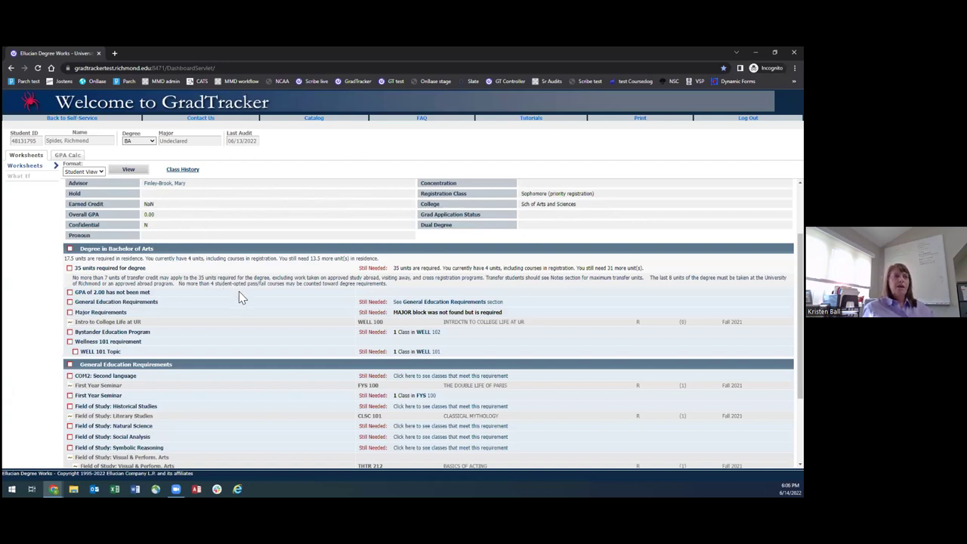
{"action": "scroll", "coordinate": [236, 293], "scroll_direction": "down", "scroll_amount": 1}
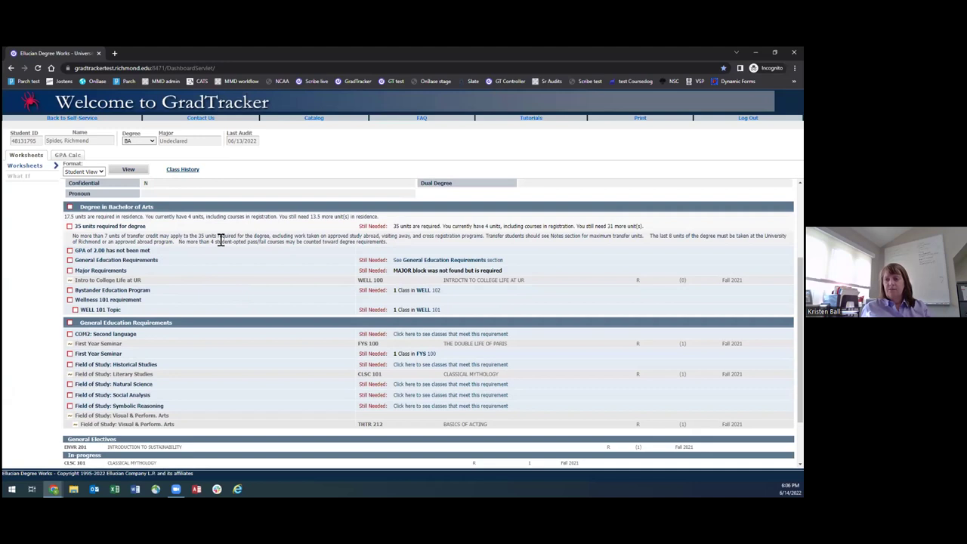
{"action": "scroll", "coordinate": [237, 272], "scroll_direction": "down", "scroll_amount": 1}
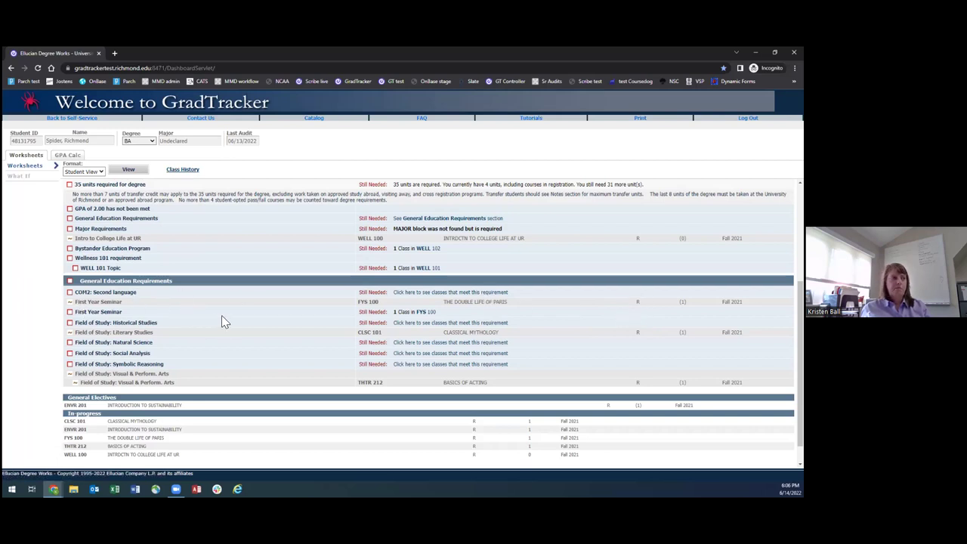
{"action": "scroll", "coordinate": [222, 320], "scroll_direction": "down", "scroll_amount": 1}
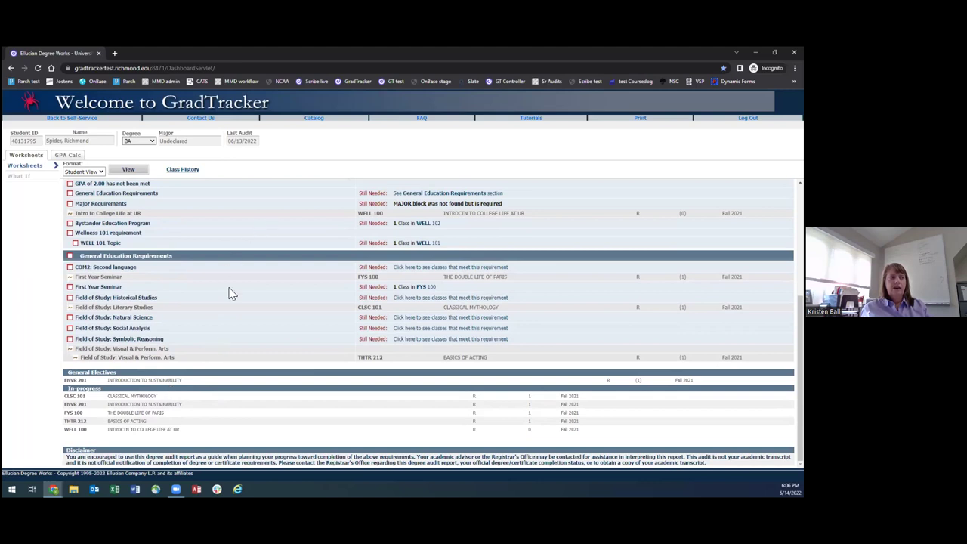
{"action": "scroll", "coordinate": [263, 351], "scroll_direction": "up", "scroll_amount": 2}
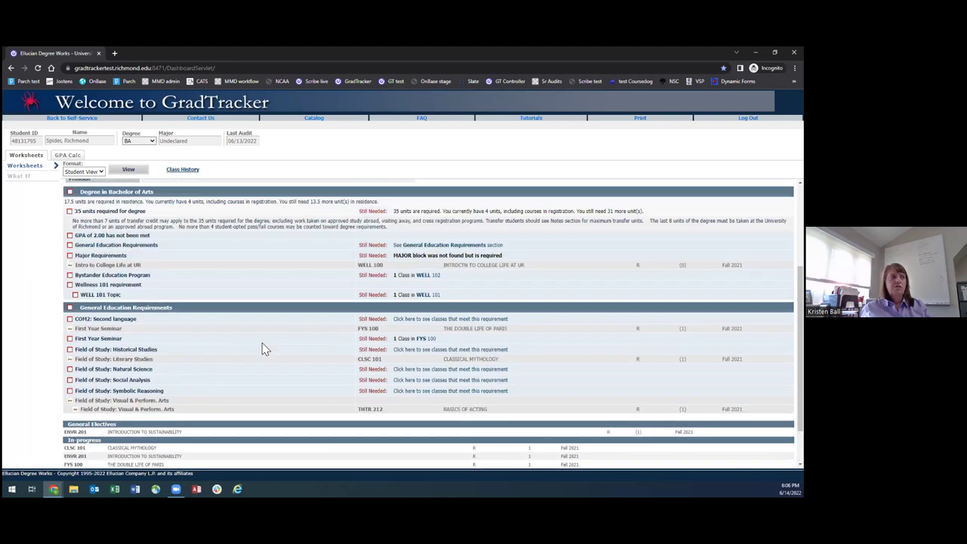
{"action": "scroll", "coordinate": [262, 351], "scroll_direction": "down", "scroll_amount": 1}
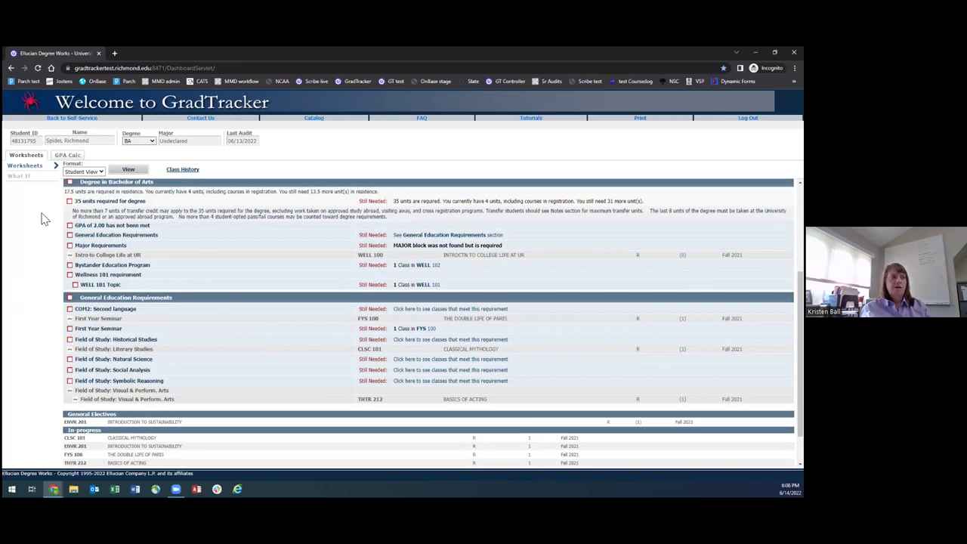
Run a What-If audit with Environmental Studies as the major.
{"action": "left_click", "coordinate": [18, 181]}
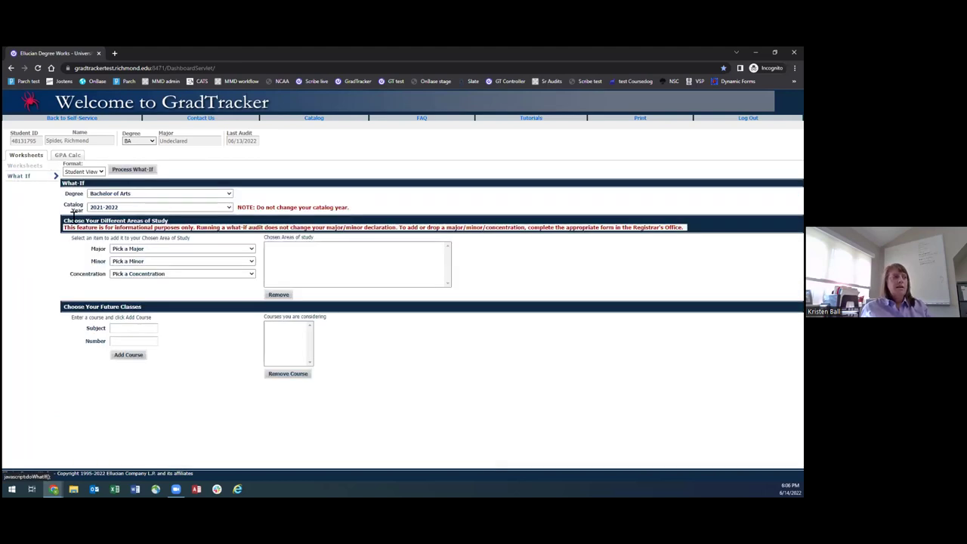
{"action": "left_click", "coordinate": [152, 250]}
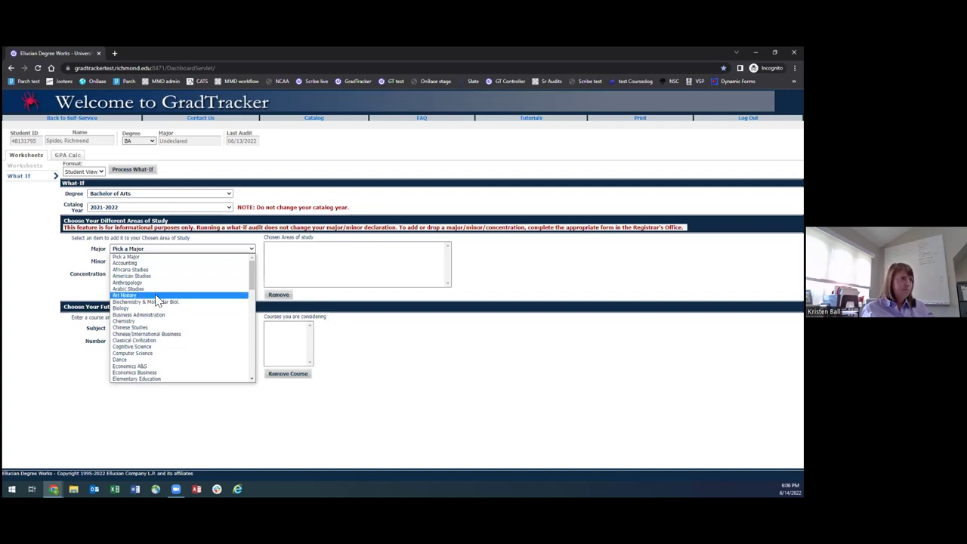
{"action": "scroll", "coordinate": [159, 374], "scroll_direction": "down", "scroll_amount": 5}
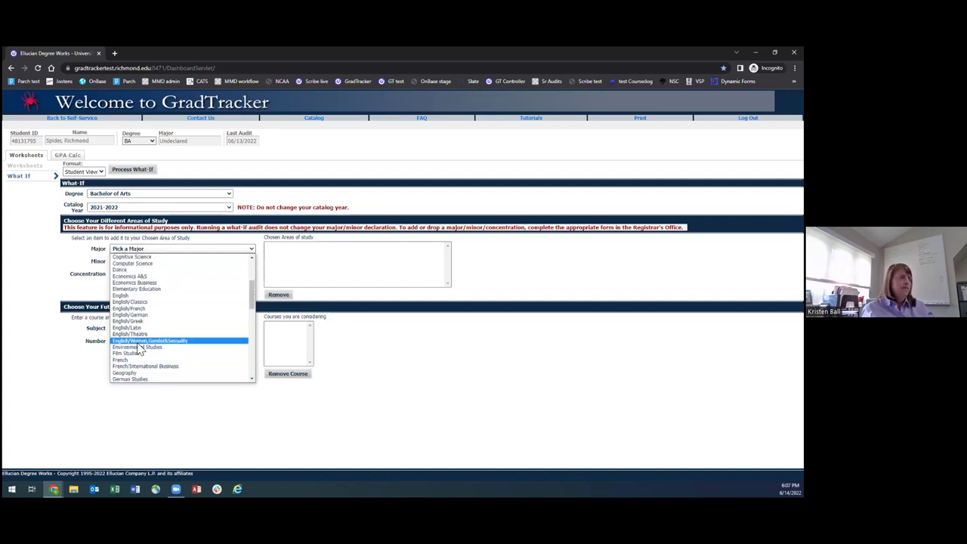
{"action": "left_click", "coordinate": [138, 347]}
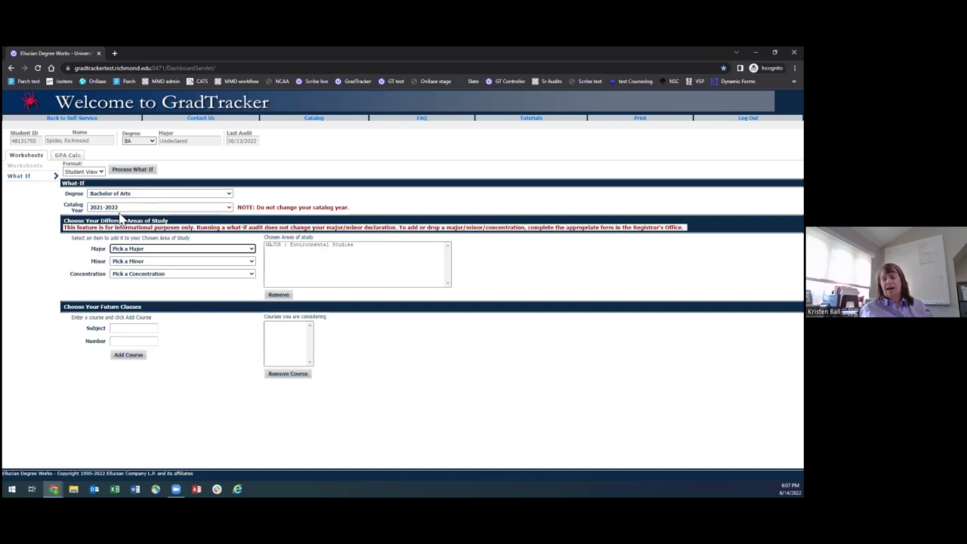
{"action": "left_click", "coordinate": [130, 171]}
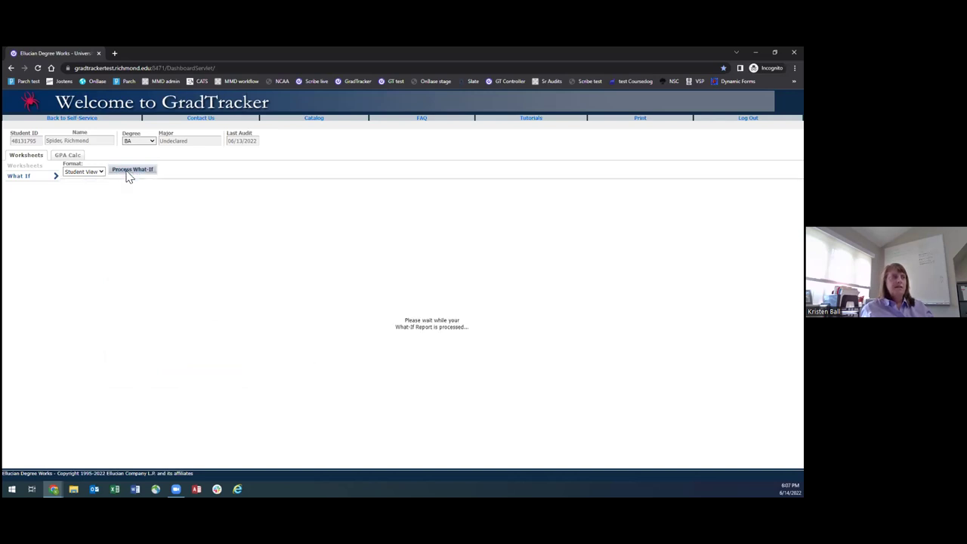
Scroll through the Environmental Studies What-If results showing 31 of 35 units still needed.
{"action": "scroll", "coordinate": [254, 288], "scroll_direction": "down", "scroll_amount": 5}
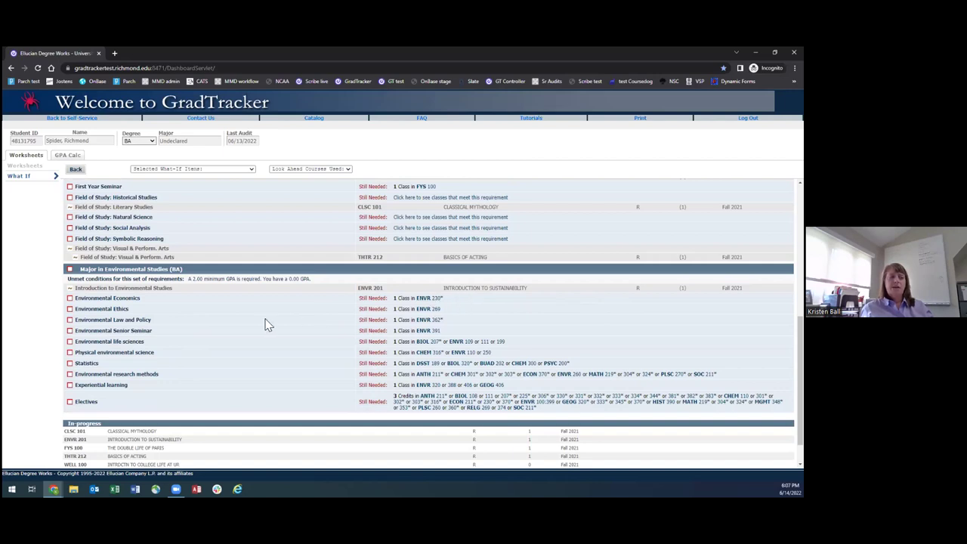
{"action": "scroll", "coordinate": [281, 317], "scroll_direction": "up", "scroll_amount": 5}
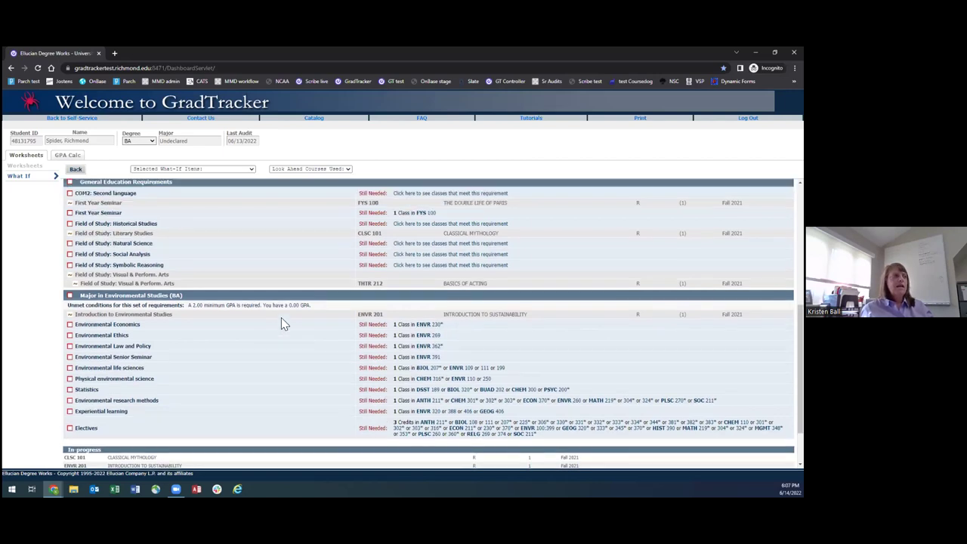
{"action": "scroll", "coordinate": [281, 321], "scroll_direction": "up", "scroll_amount": 2}
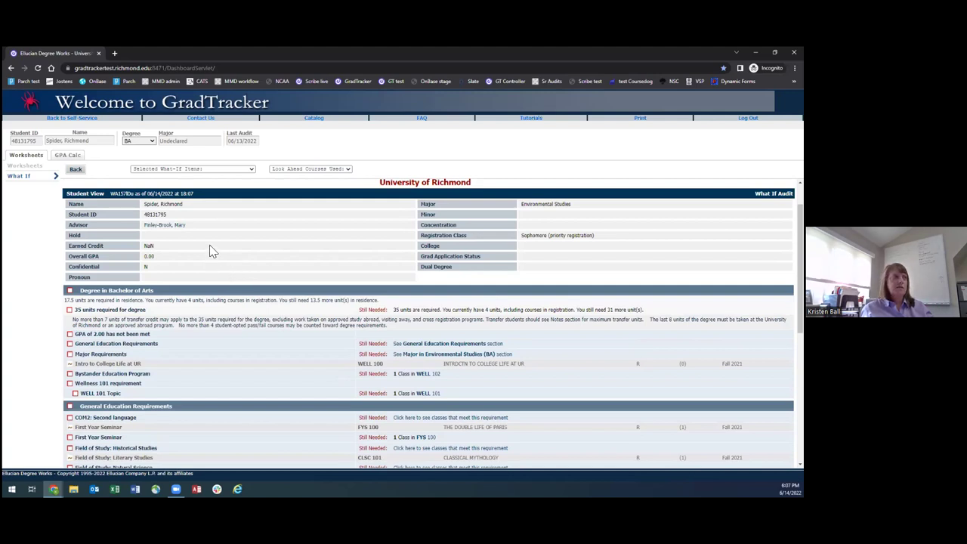
{"action": "scroll", "coordinate": [220, 244], "scroll_direction": "up", "scroll_amount": 1}
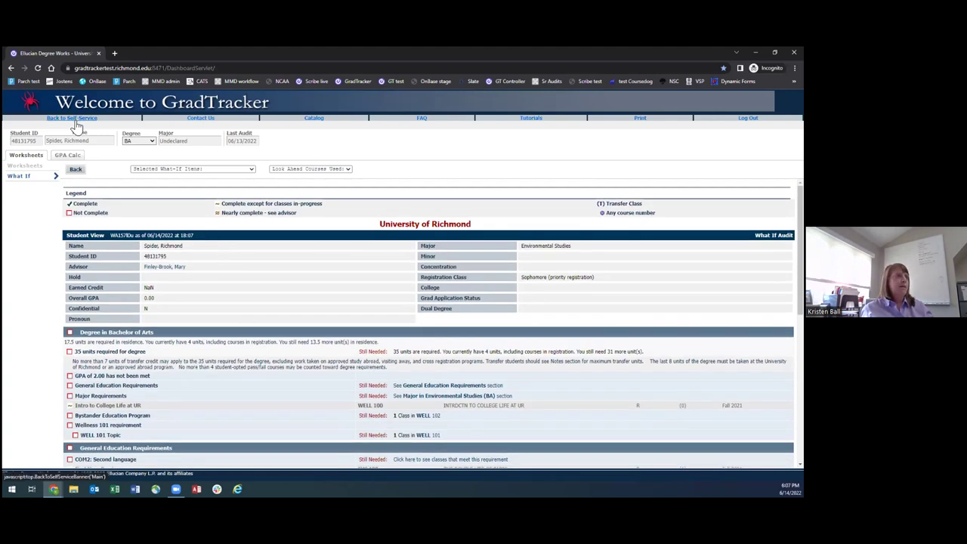
Return to Self-Service and launch Student Registration Self-Service from the Registration menu.
{"action": "left_click", "coordinate": [76, 121]}
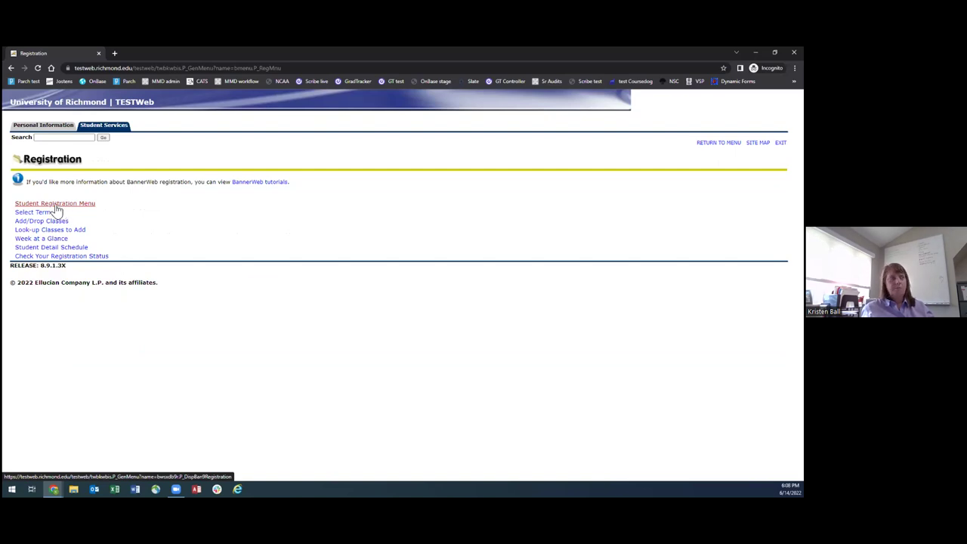
{"action": "left_click", "coordinate": [62, 206]}
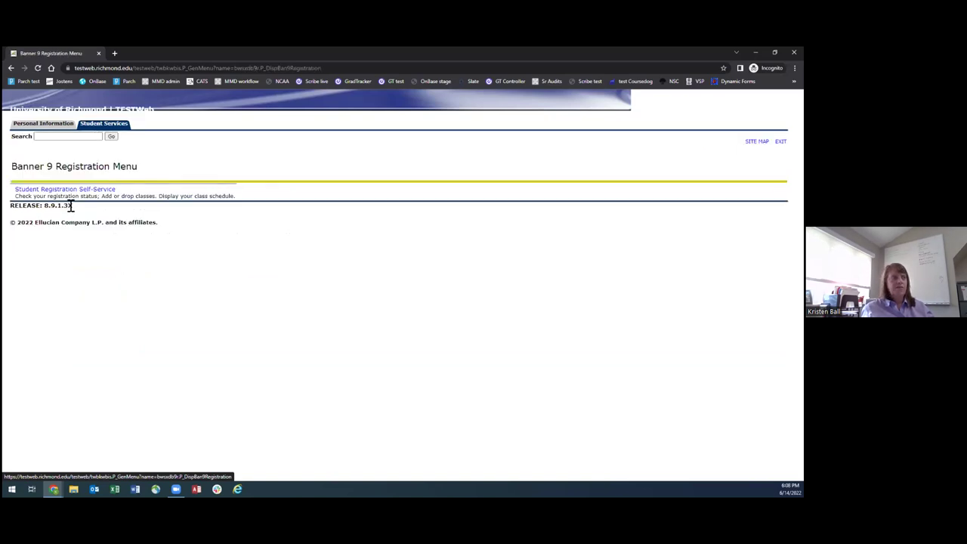
{"action": "left_click", "coordinate": [63, 192]}
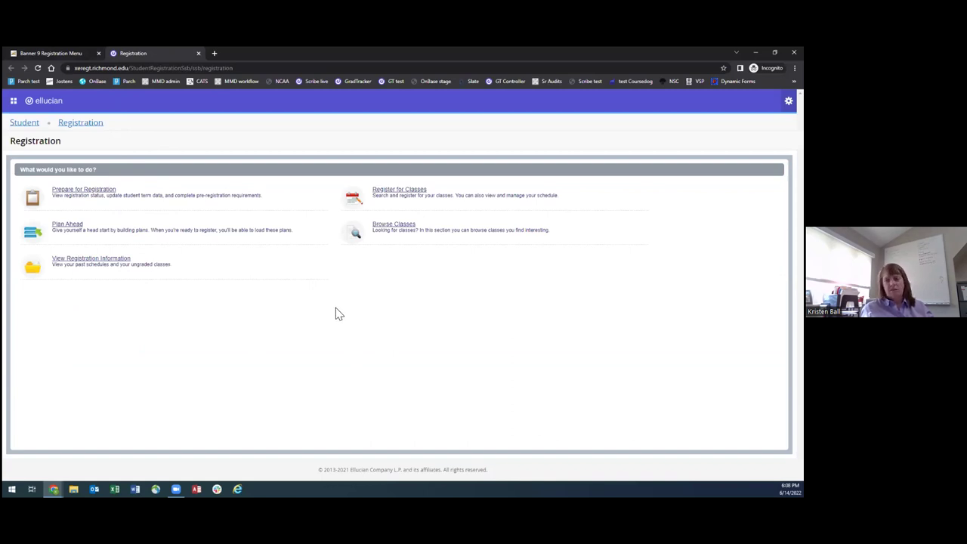
{"action": "left_click", "coordinate": [63, 193]}
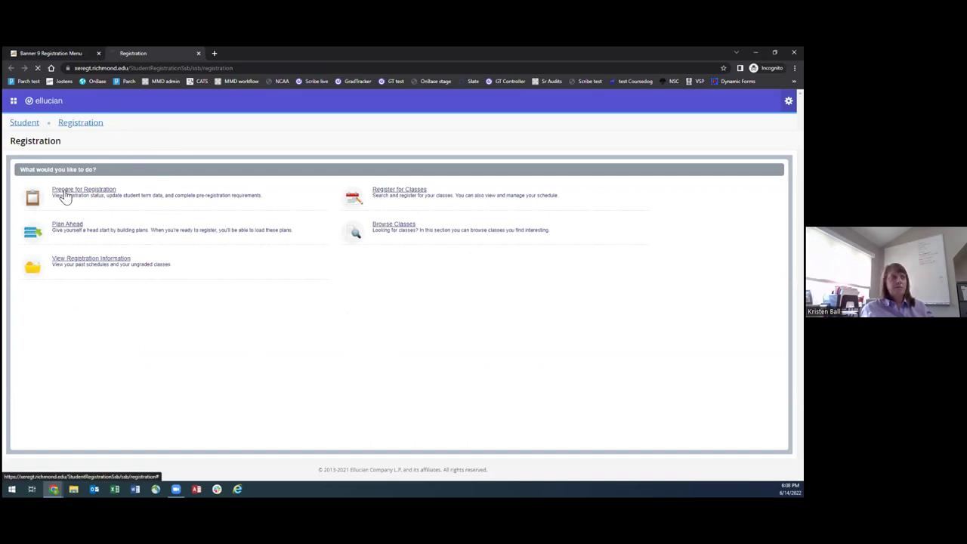
{"action": "left_click", "coordinate": [97, 181]}
{"action": "left_click", "coordinate": [51, 224]}
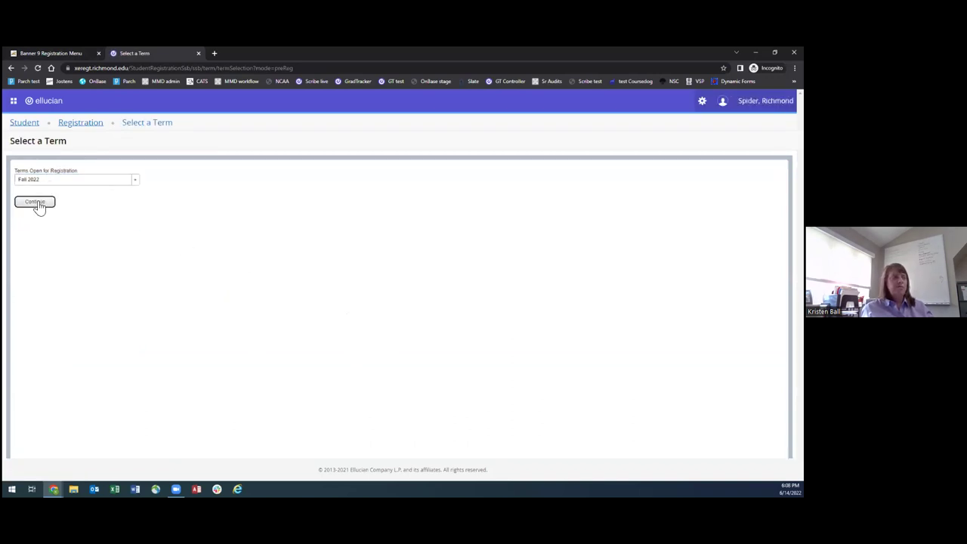
{"action": "left_click", "coordinate": [39, 204]}
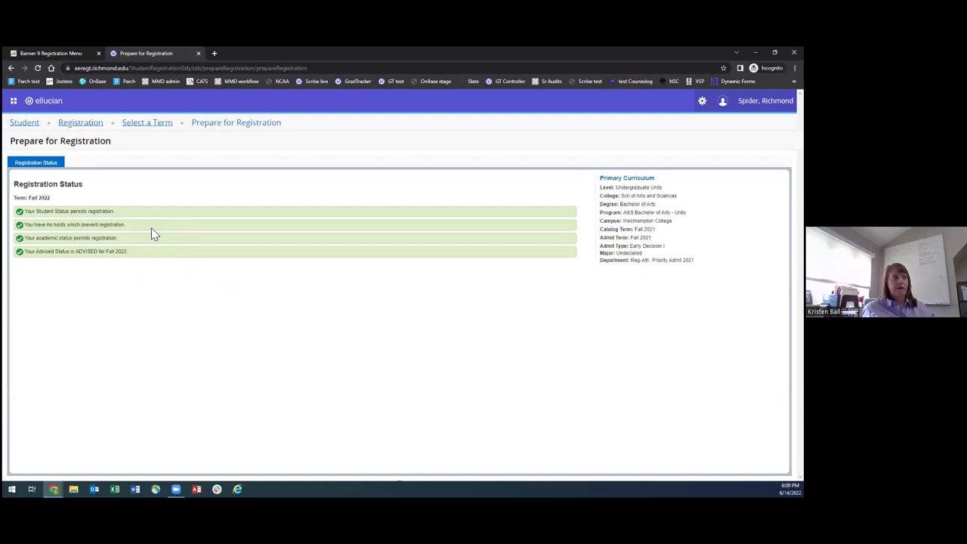
{"action": "left_click", "coordinate": [79, 126]}
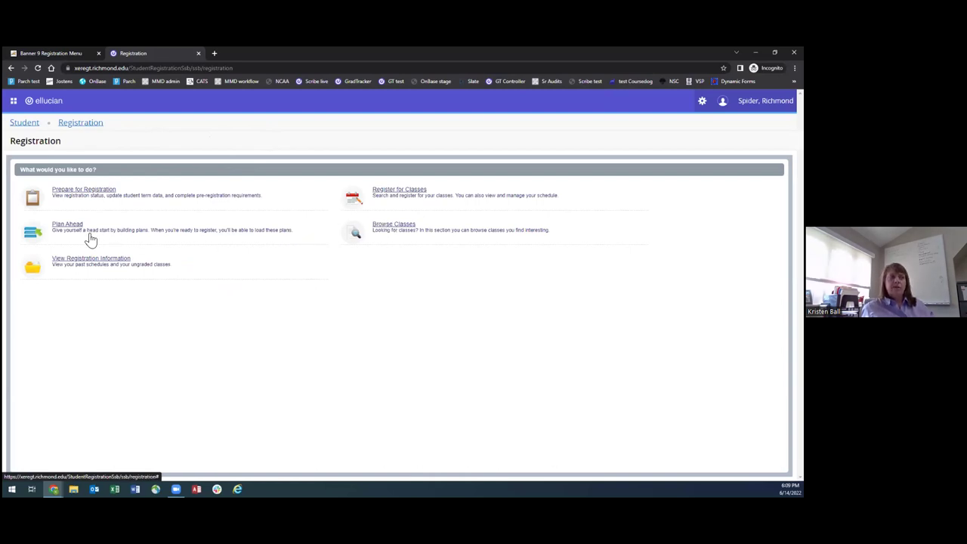
Search Fall 2022 classes with Chemistry as the subject, returning 87 results.
{"action": "left_click", "coordinate": [387, 230]}
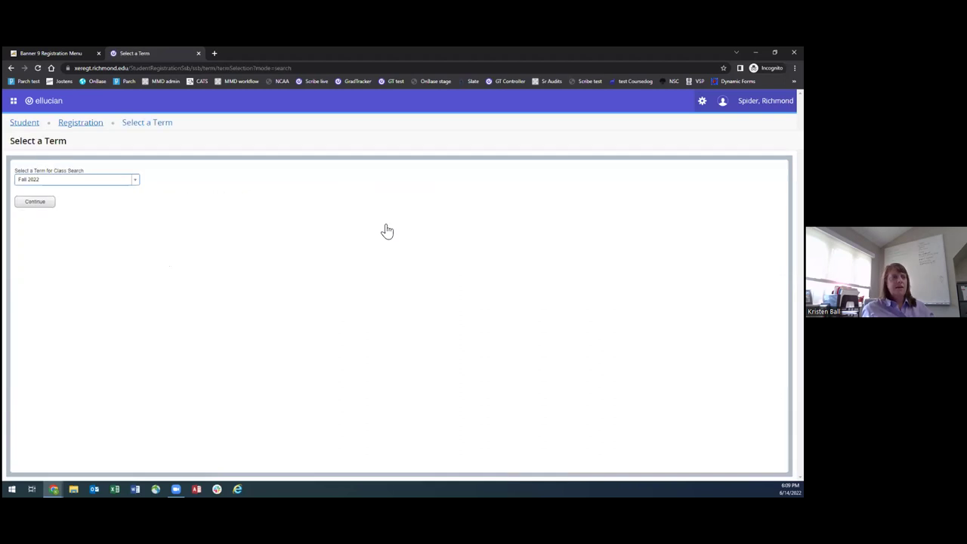
{"action": "left_click", "coordinate": [40, 204]}
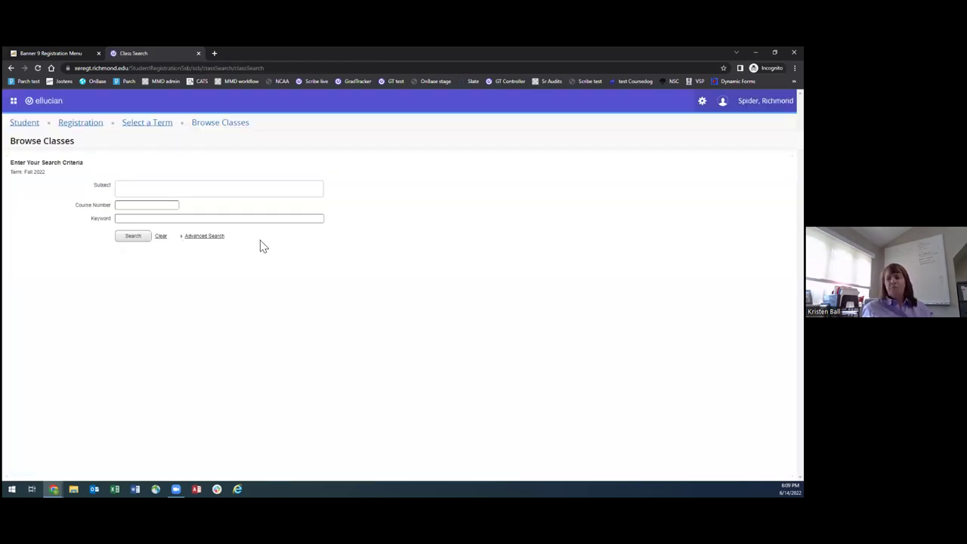
{"action": "left_click", "coordinate": [289, 218]}
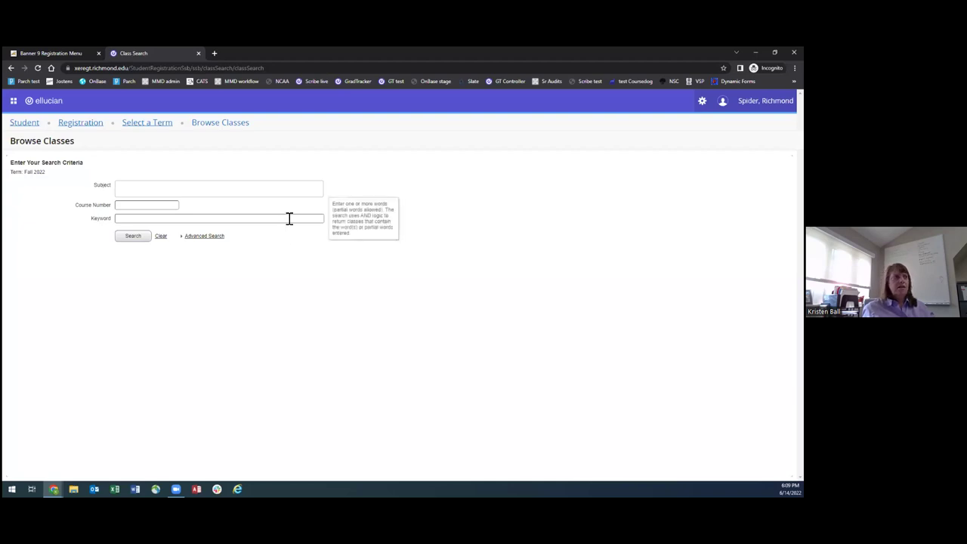
{"action": "left_click", "coordinate": [208, 187]}
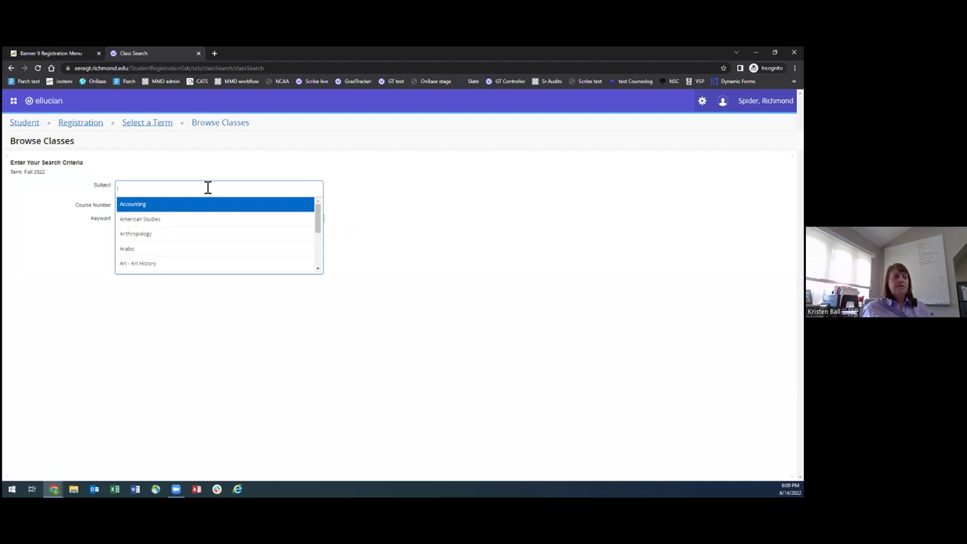
{"action": "left_click", "coordinate": [210, 185]}
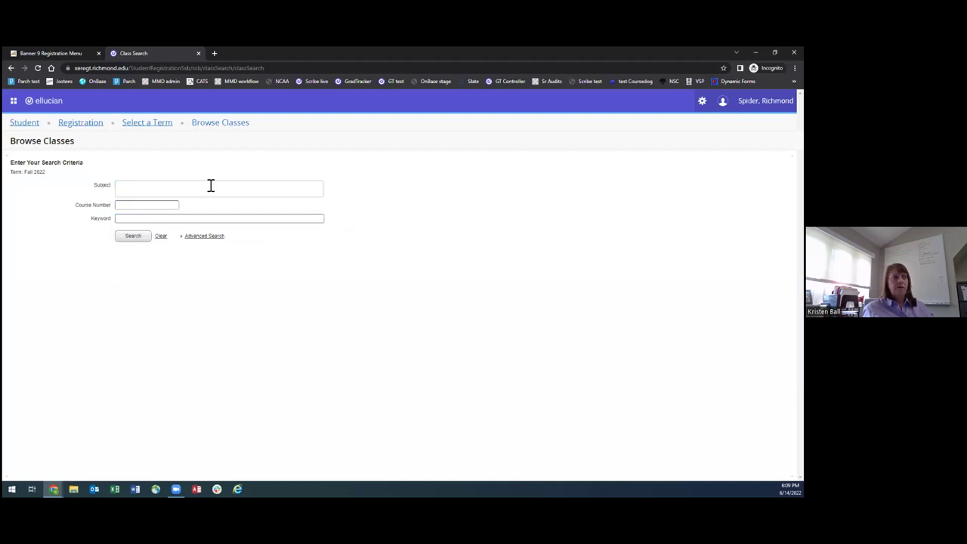
{"action": "type", "text": "i"}
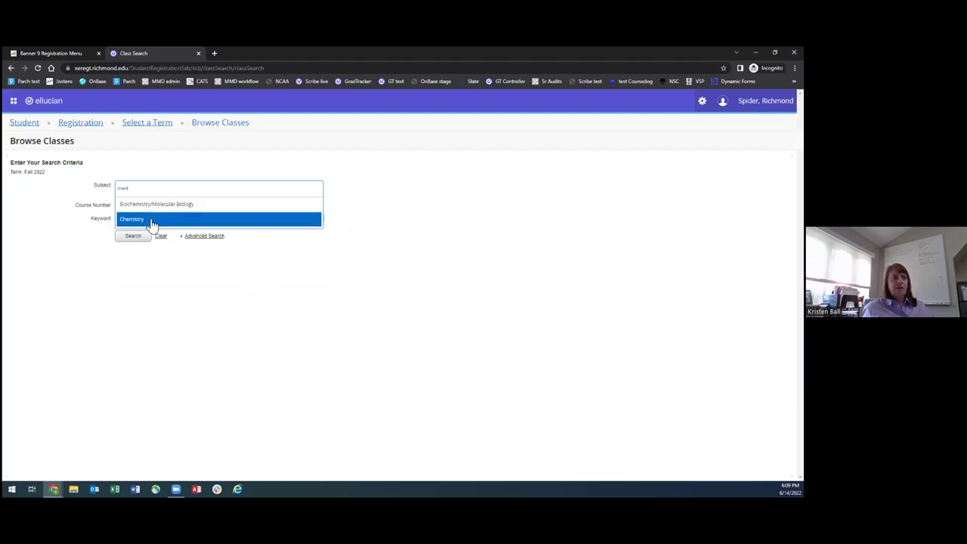
{"action": "left_click", "coordinate": [127, 222]}
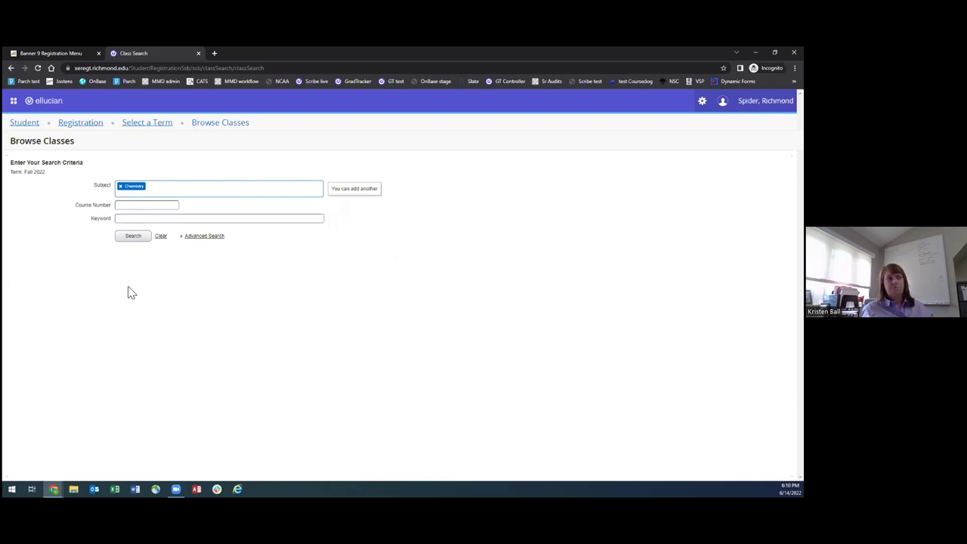
{"action": "left_click", "coordinate": [134, 237]}
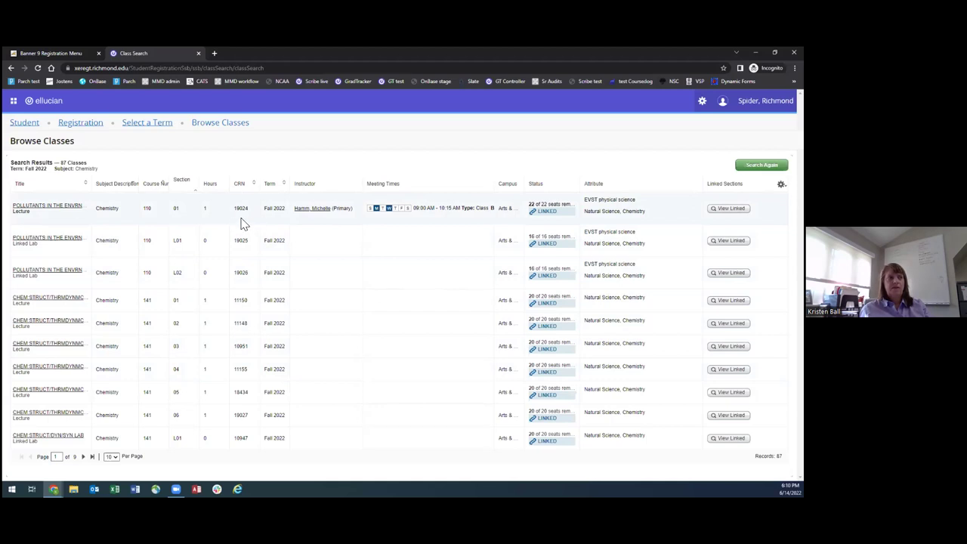
Open the class details for POLLUTANTS IN THE ENVRNMNT, Chemistry 110 01.
{"action": "mouse_move", "coordinate": [387, 214]}
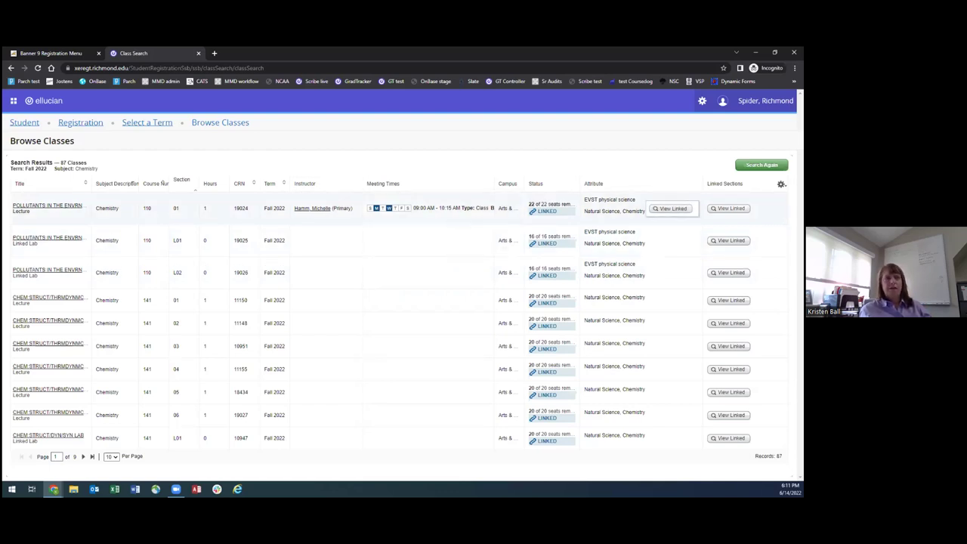
{"action": "mouse_move", "coordinate": [555, 205]}
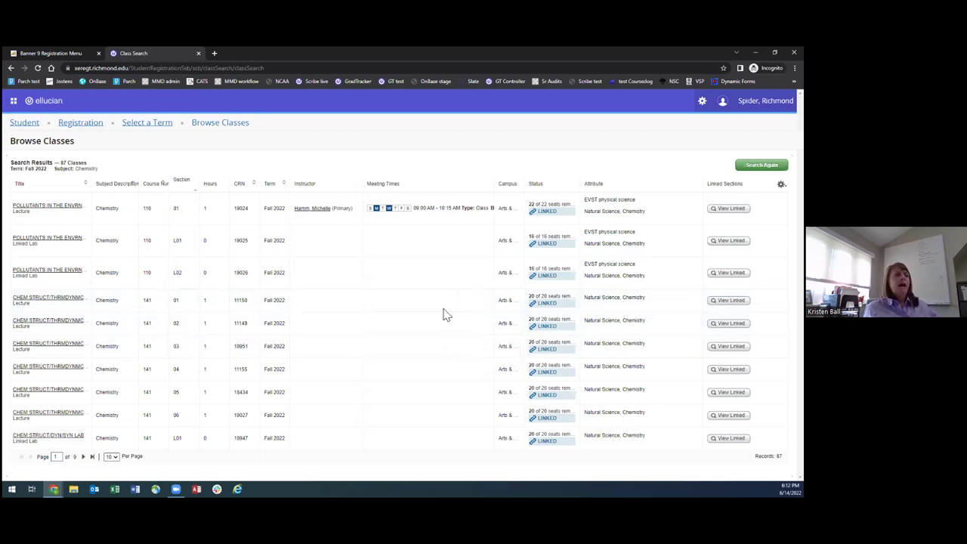
{"action": "left_click", "coordinate": [37, 208]}
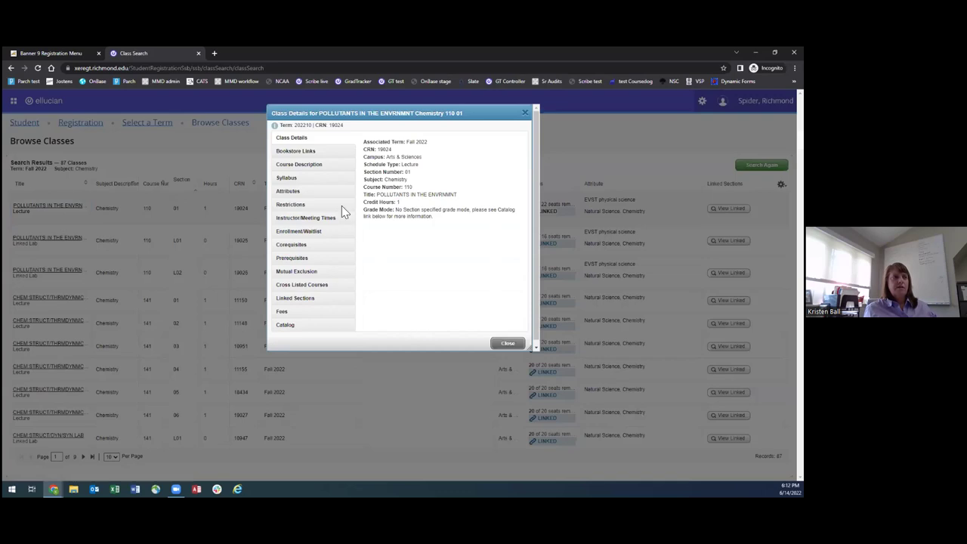
Check the Pollutants class's course description and prerequisites, then return to the search form.
{"action": "left_click", "coordinate": [311, 166]}
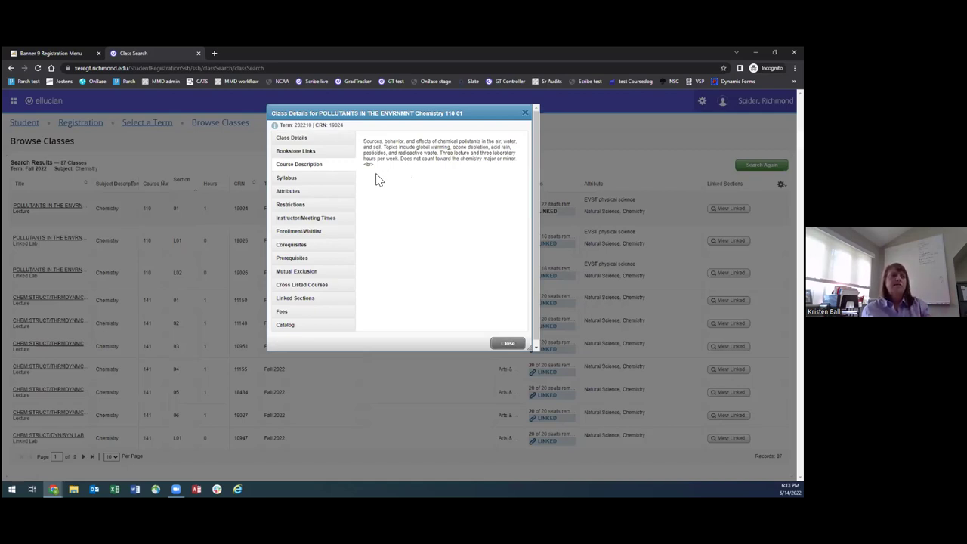
{"action": "left_click", "coordinate": [304, 260]}
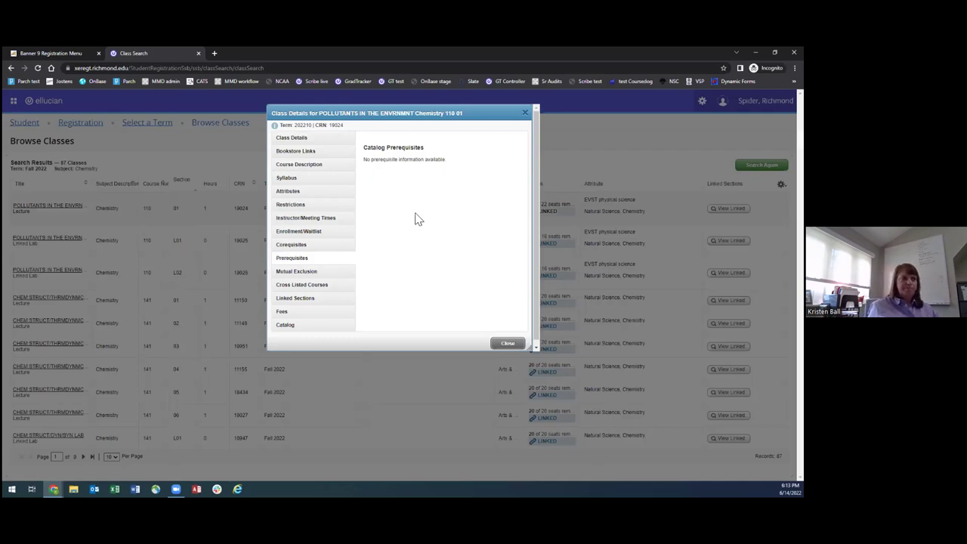
{"action": "left_click", "coordinate": [504, 343]}
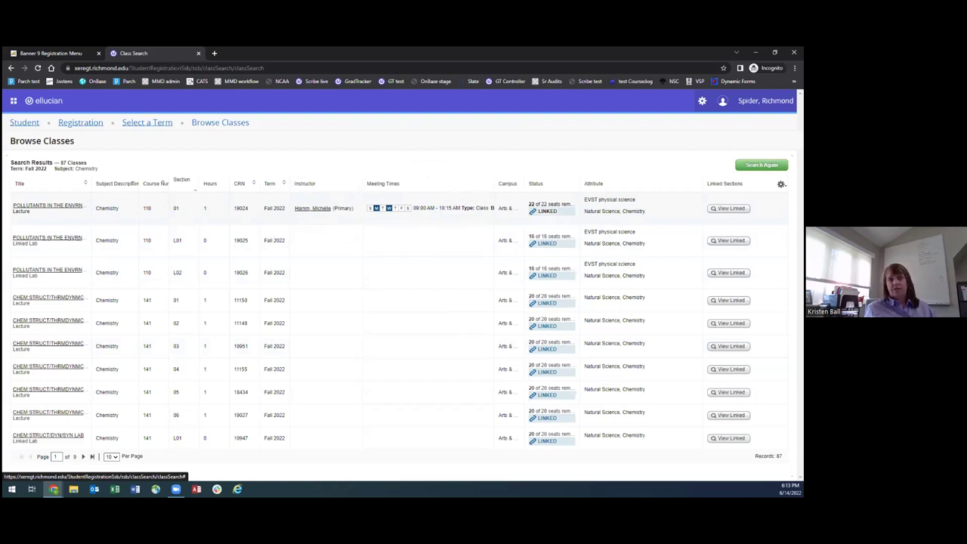
{"action": "left_click", "coordinate": [762, 164]}
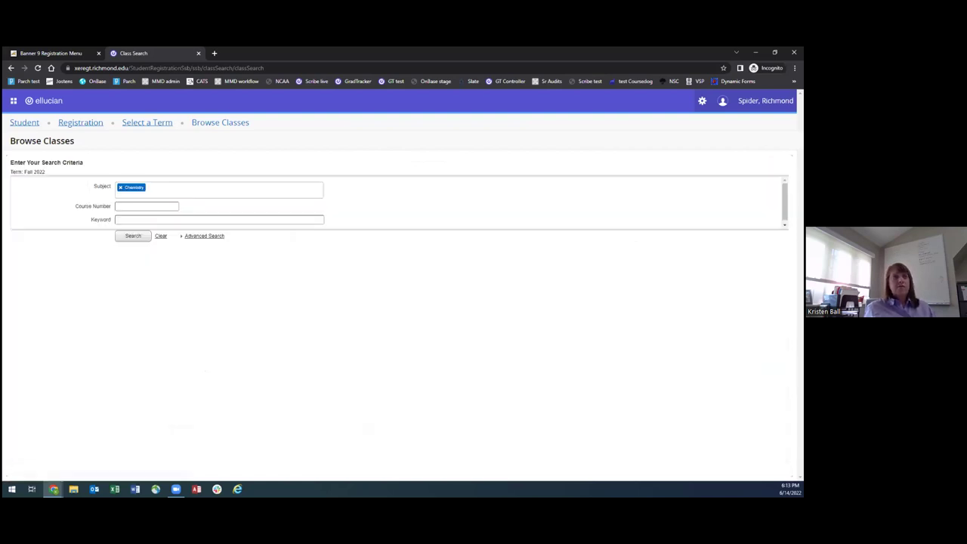
Drop Chemistry and search by Natural Science Biology, Chemistry and Physics attributes.
{"action": "left_click", "coordinate": [119, 186]}
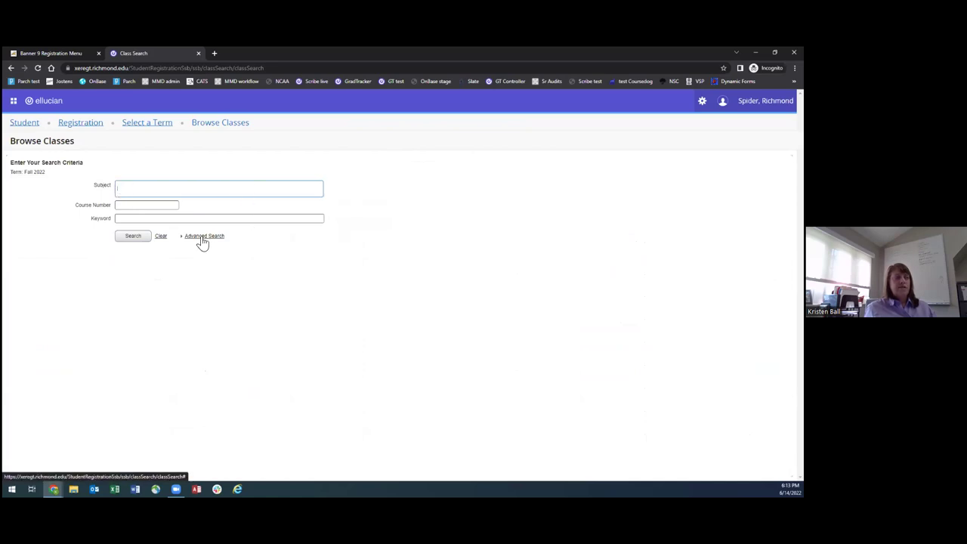
{"action": "left_click", "coordinate": [203, 237]}
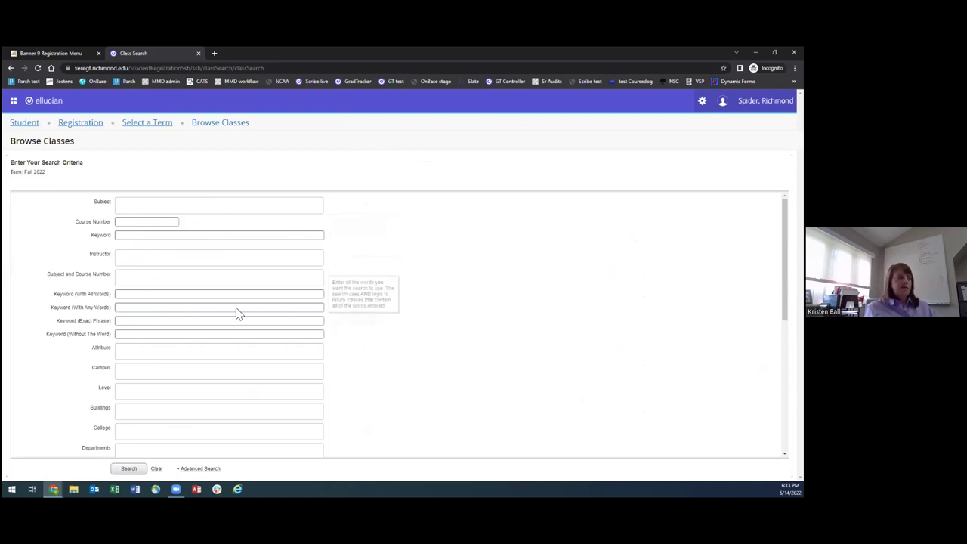
{"action": "left_click", "coordinate": [137, 348]}
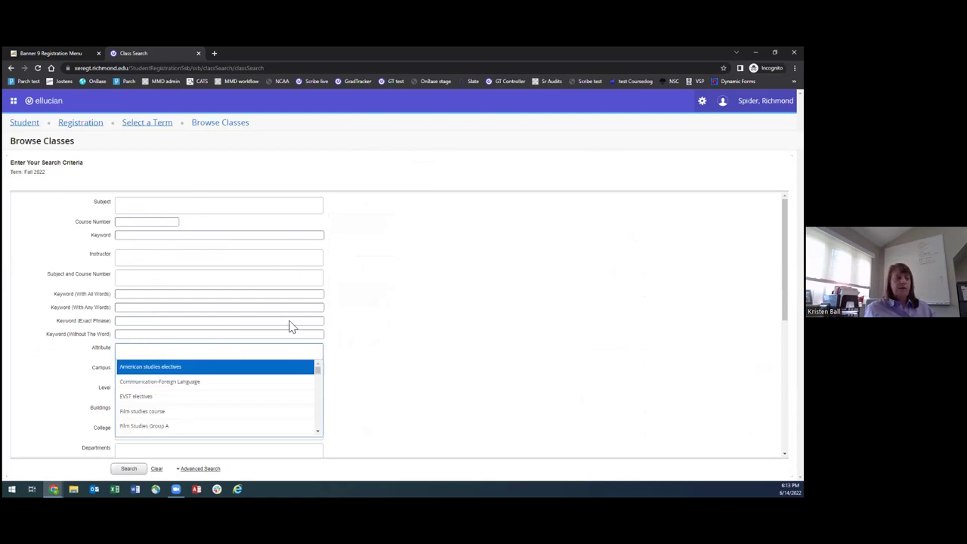
{"action": "type", "text": "sci"}
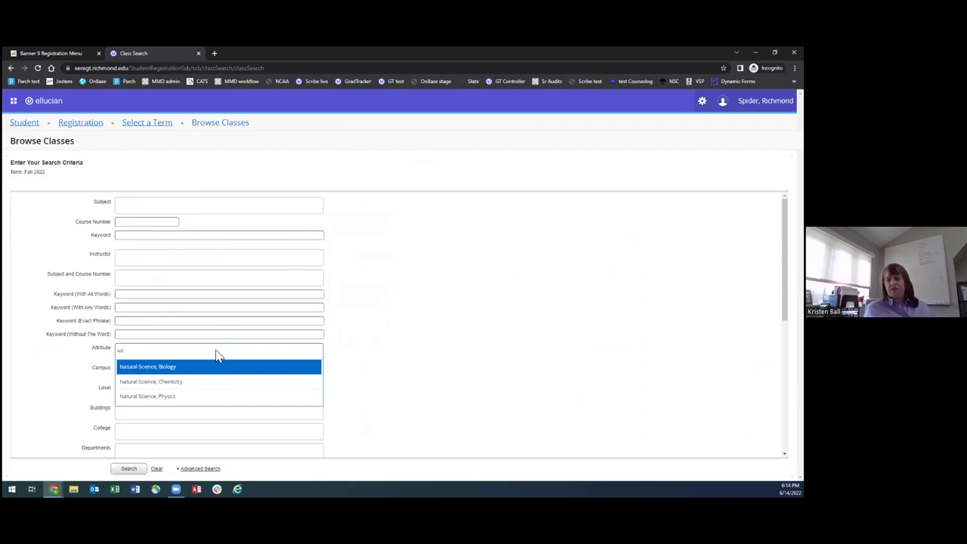
{"action": "left_click", "coordinate": [148, 369]}
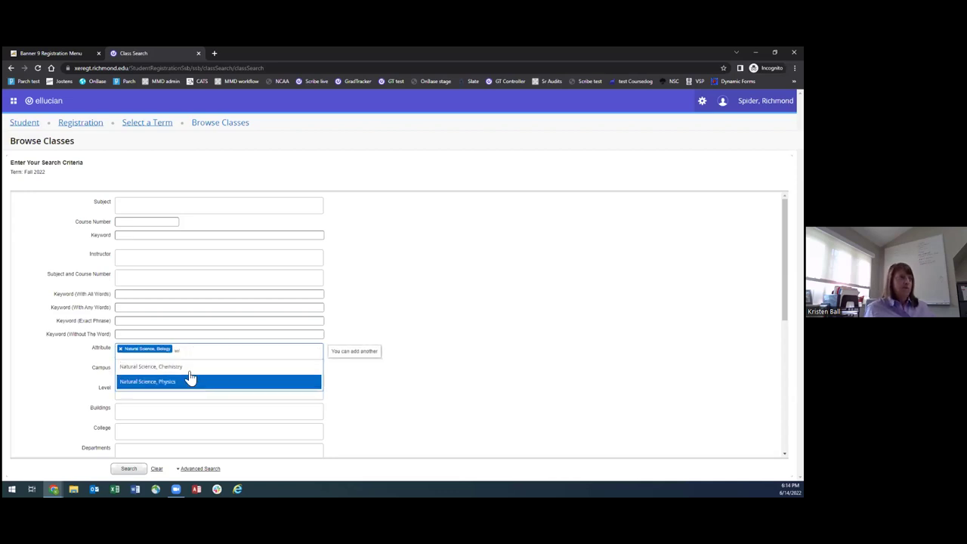
{"action": "left_click", "coordinate": [173, 371]}
{"action": "type", "text": "ph"}
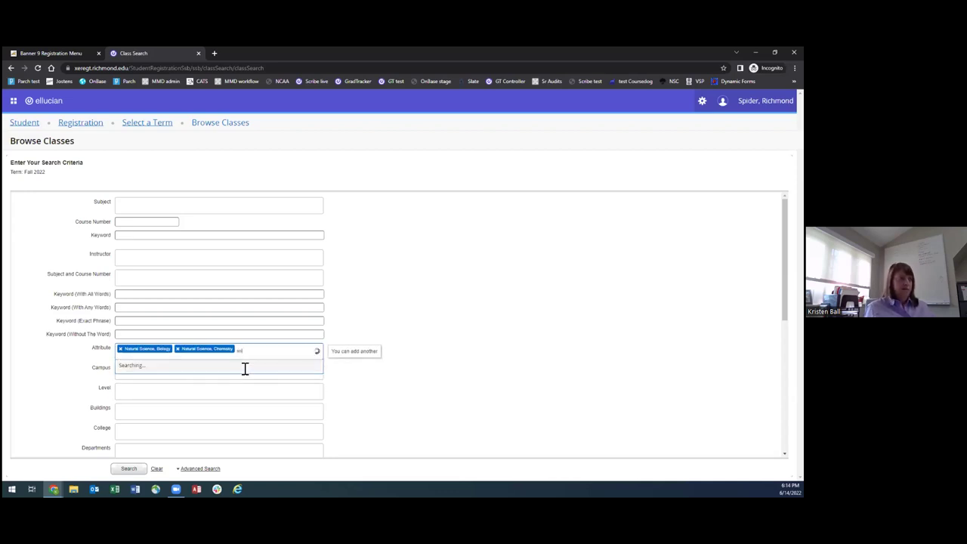
{"action": "left_click", "coordinate": [173, 369]}
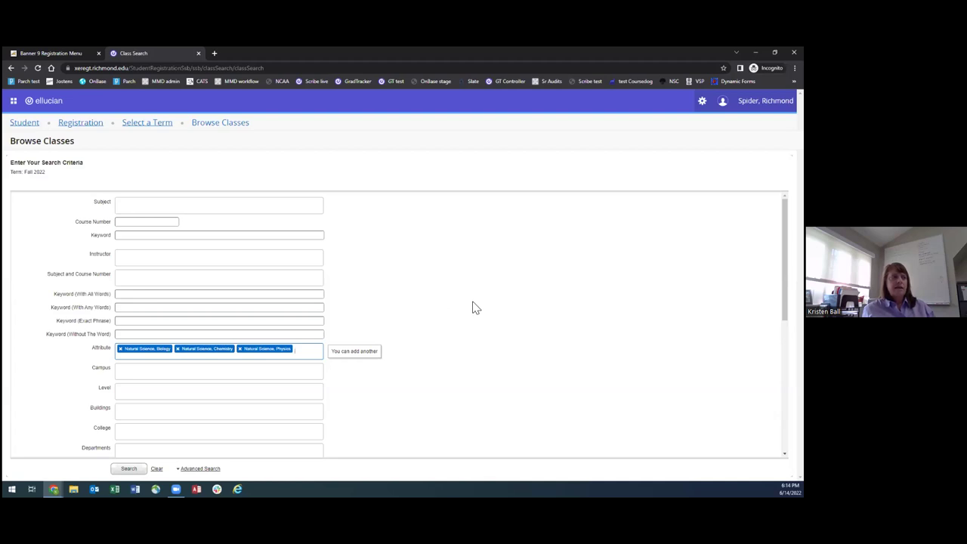
{"action": "scroll", "coordinate": [456, 338], "scroll_direction": "down", "scroll_amount": 2}
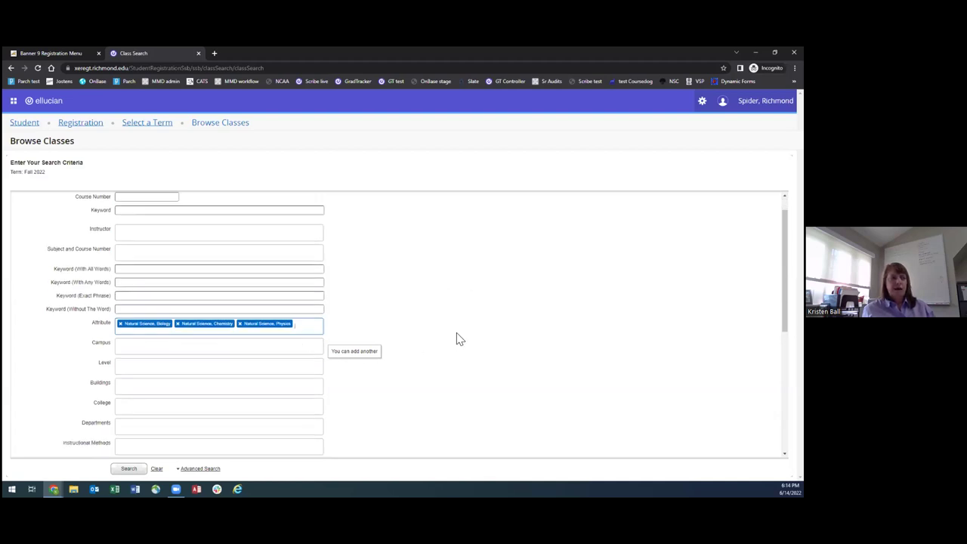
{"action": "scroll", "coordinate": [456, 339], "scroll_direction": "down", "scroll_amount": 5}
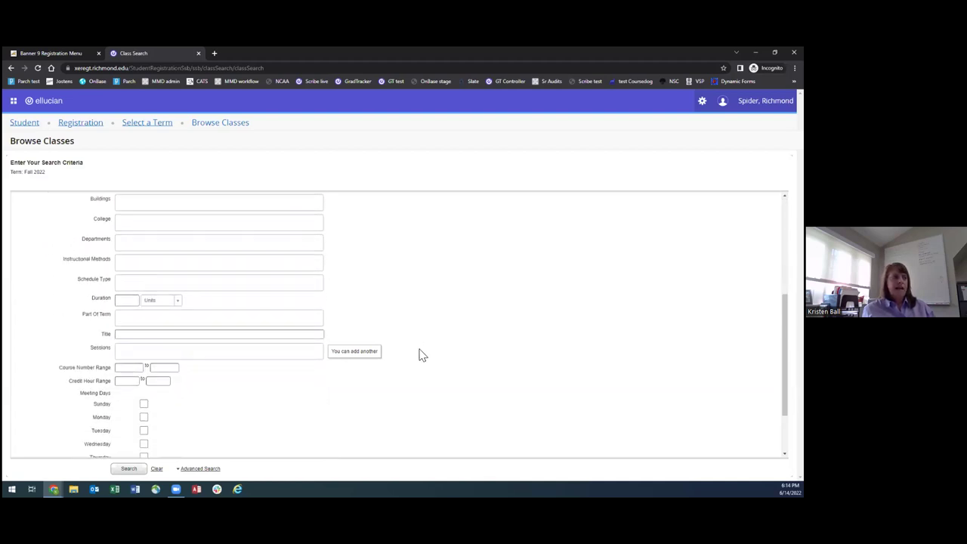
{"action": "left_click", "coordinate": [127, 470]}
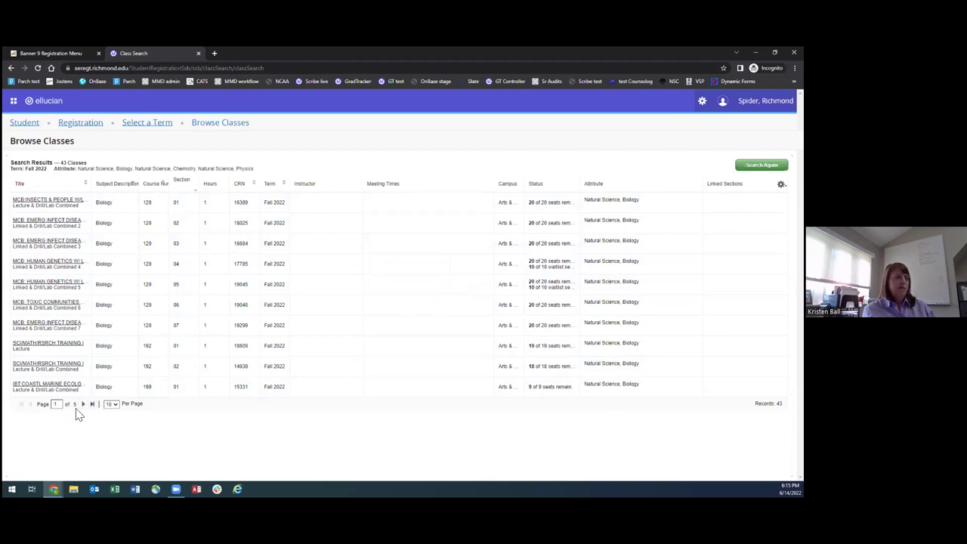
Show 50 classes per page, review the 43 Natural Science results, then search again.
{"action": "left_click", "coordinate": [117, 434]}
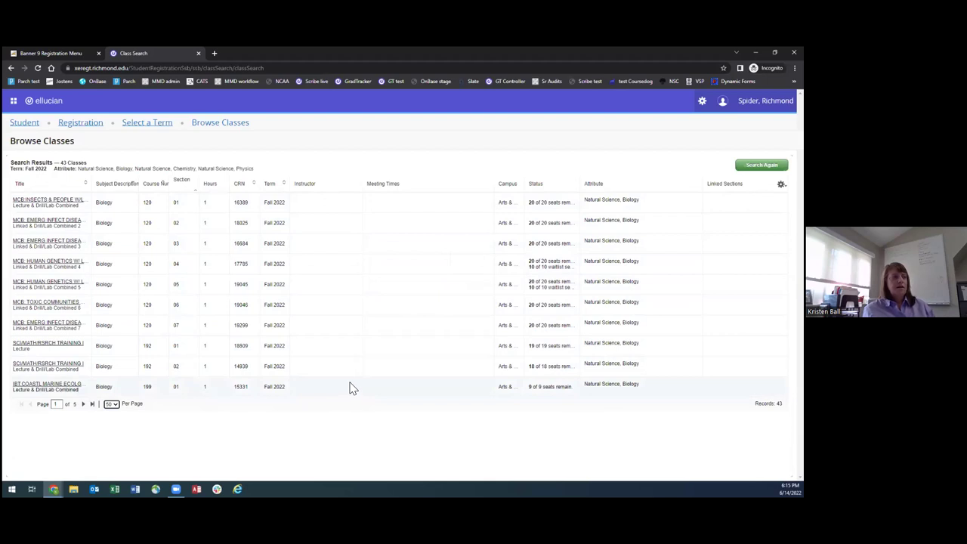
{"action": "scroll", "coordinate": [413, 384], "scroll_direction": "down", "scroll_amount": 2}
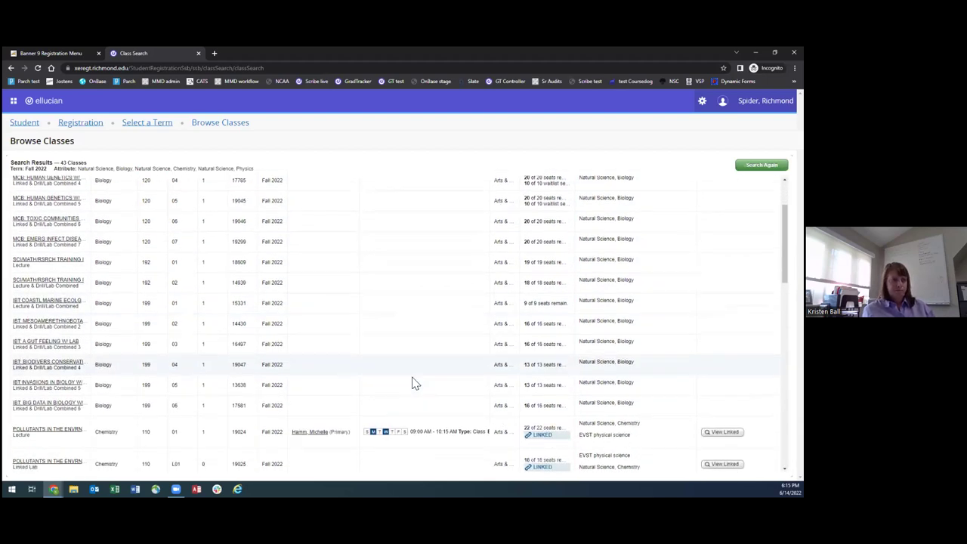
{"action": "scroll", "coordinate": [413, 384], "scroll_direction": "down", "scroll_amount": 2}
{"action": "scroll", "coordinate": [413, 383], "scroll_direction": "down", "scroll_amount": 5}
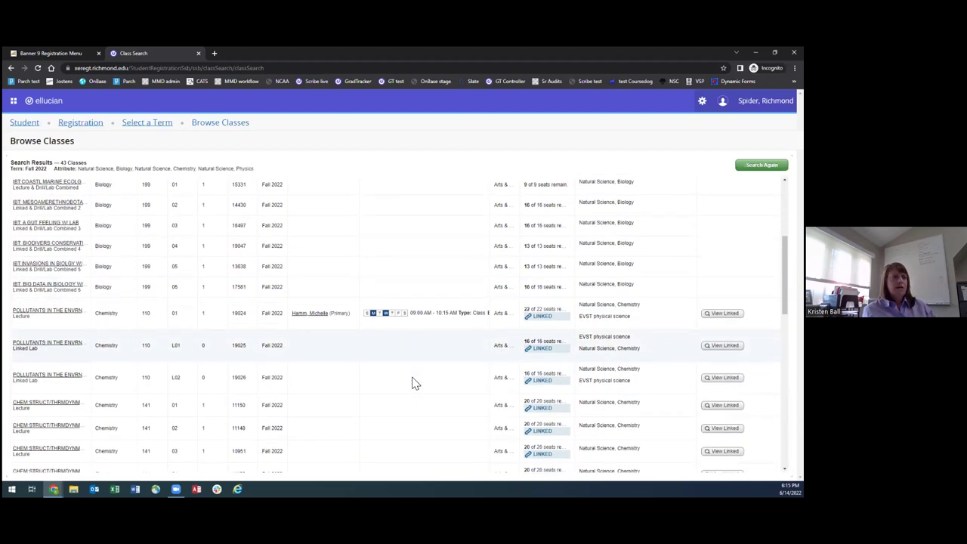
{"action": "scroll", "coordinate": [412, 375], "scroll_direction": "up", "scroll_amount": 10}
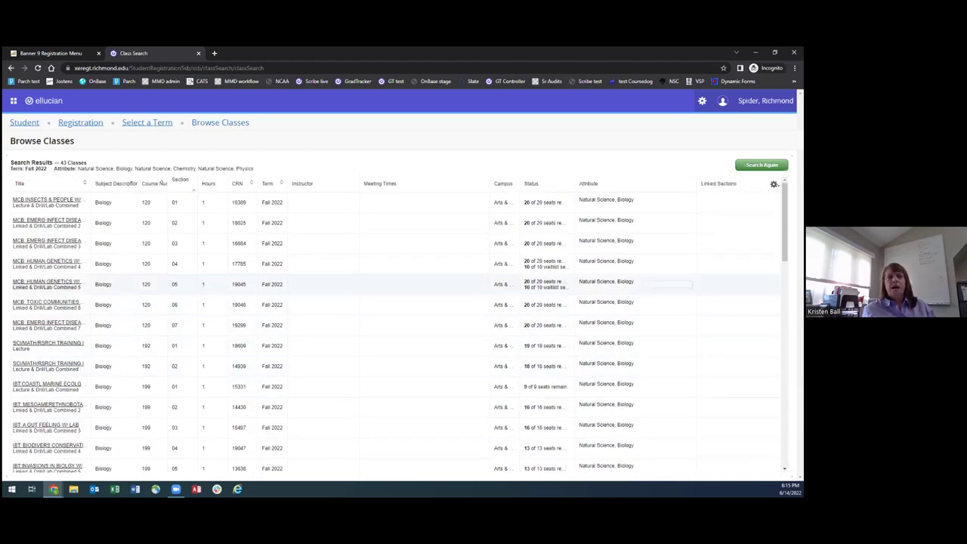
{"action": "scroll", "coordinate": [559, 322], "scroll_direction": "down", "scroll_amount": 2}
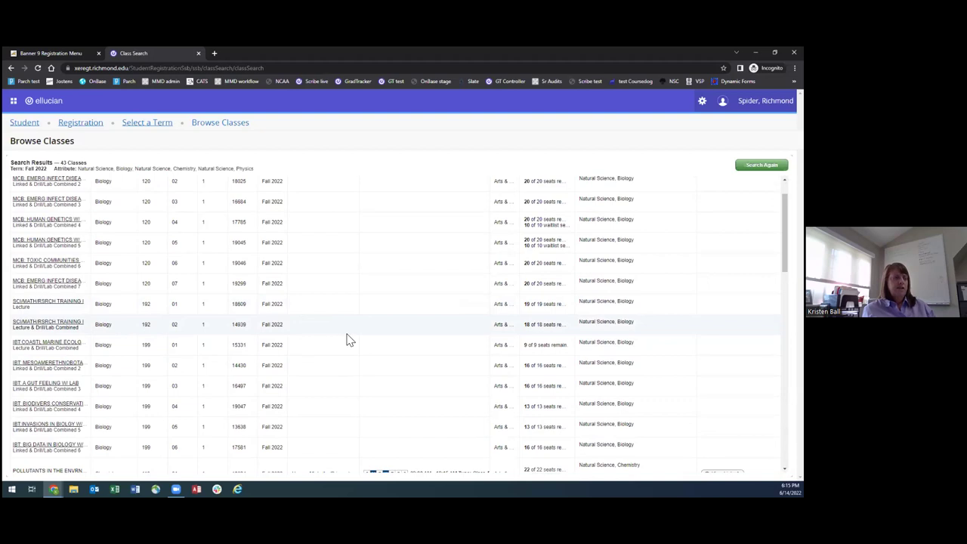
{"action": "scroll", "coordinate": [597, 298], "scroll_direction": "down", "scroll_amount": 3}
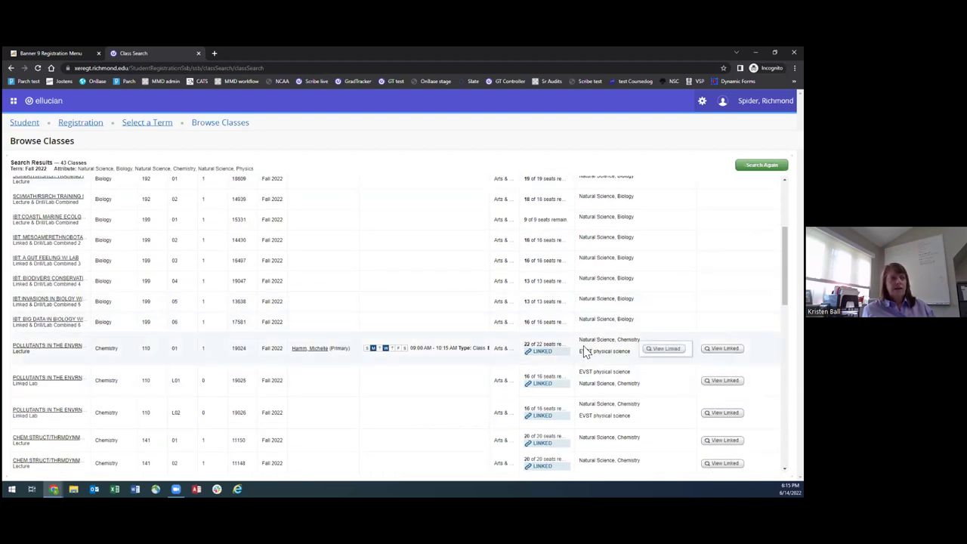
{"action": "mouse_move", "coordinate": [414, 333]}
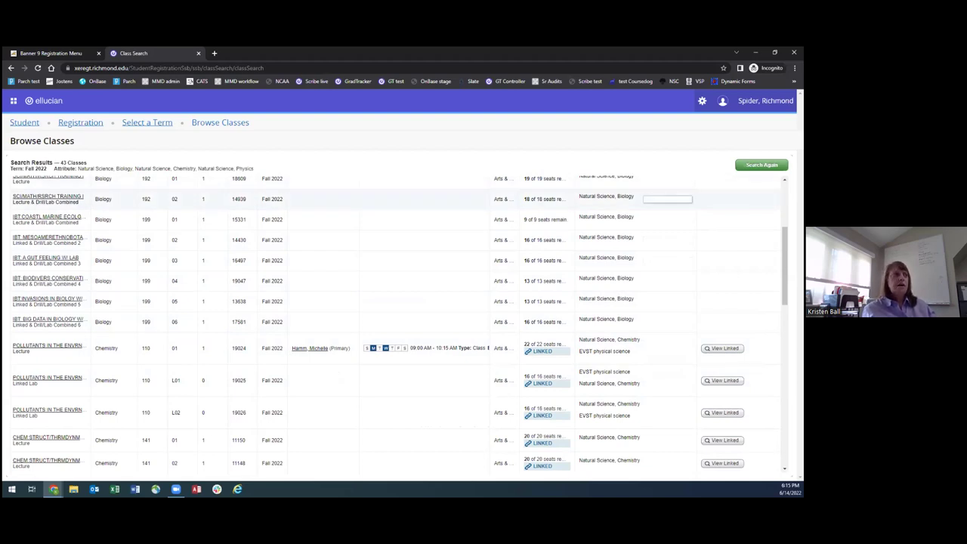
{"action": "scroll", "coordinate": [377, 325], "scroll_direction": "up", "scroll_amount": 5}
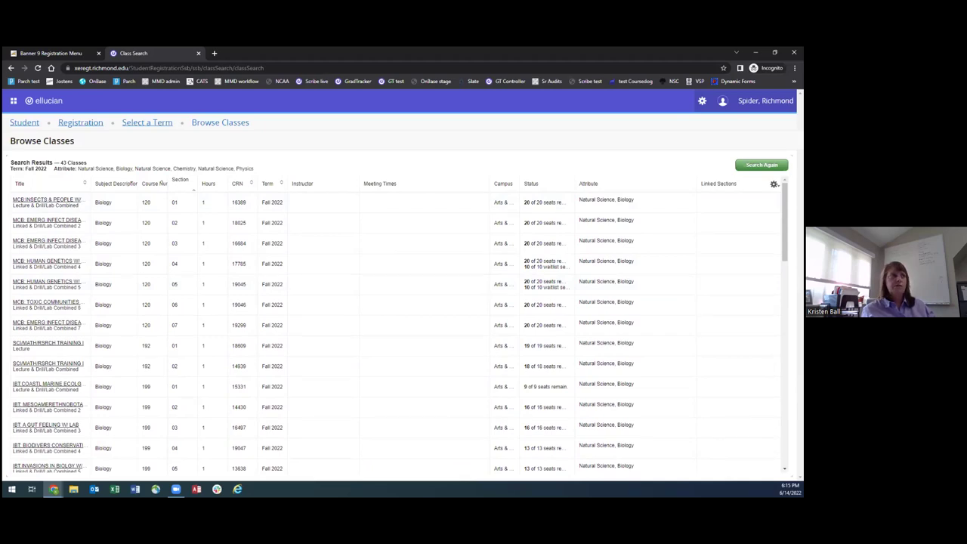
{"action": "left_click", "coordinate": [762, 165]}
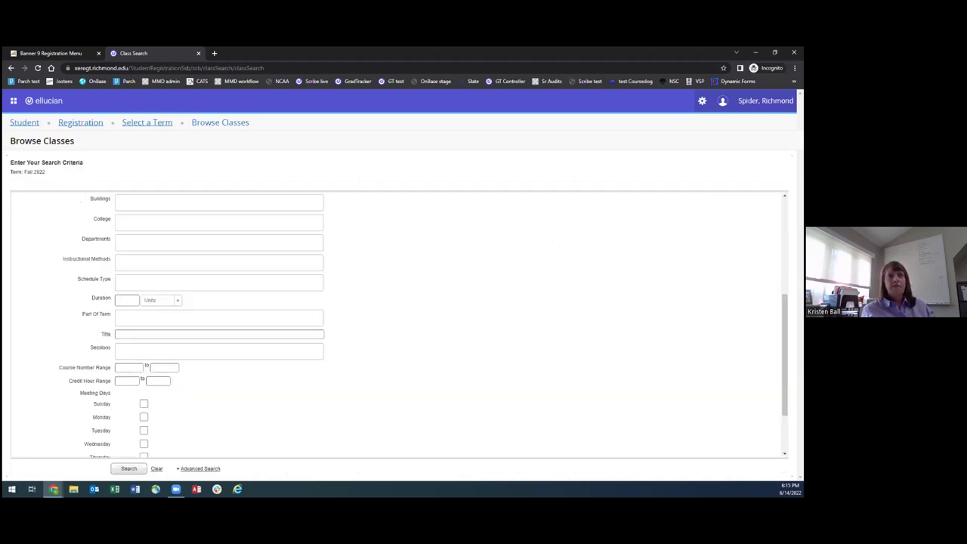
Remove the Natural Science attribute tags and go back to the five Registration options.
{"action": "scroll", "coordinate": [499, 260], "scroll_direction": "up", "scroll_amount": 5}
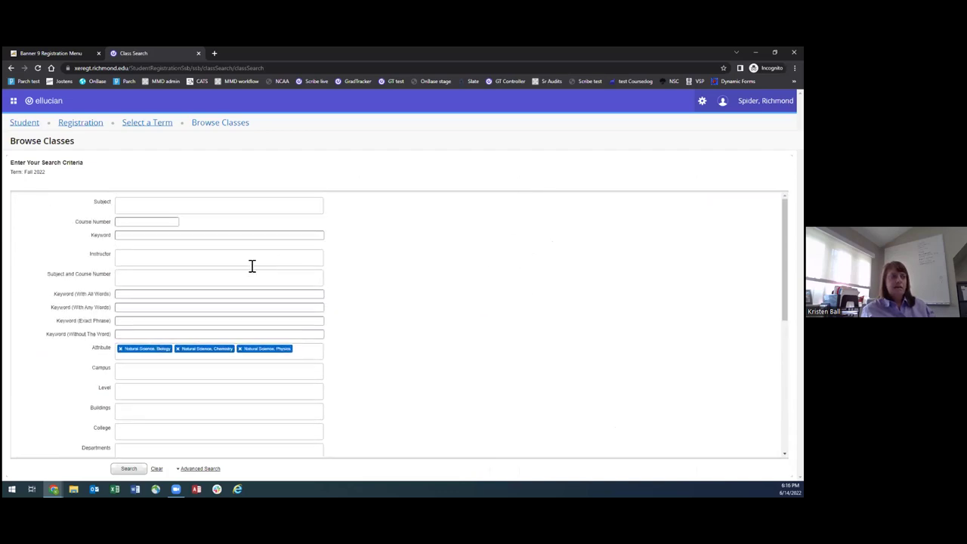
{"action": "left_click", "coordinate": [157, 468]}
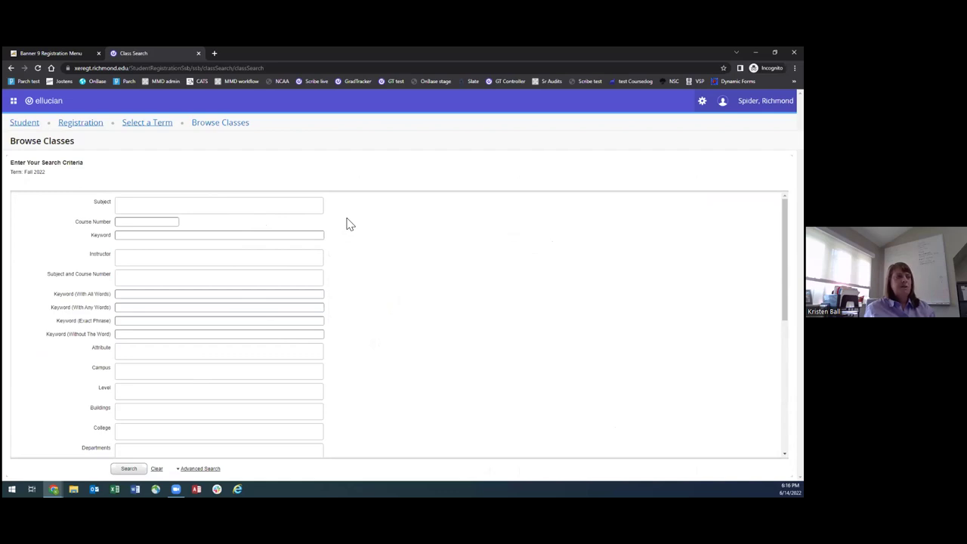
{"action": "left_click", "coordinate": [241, 235]}
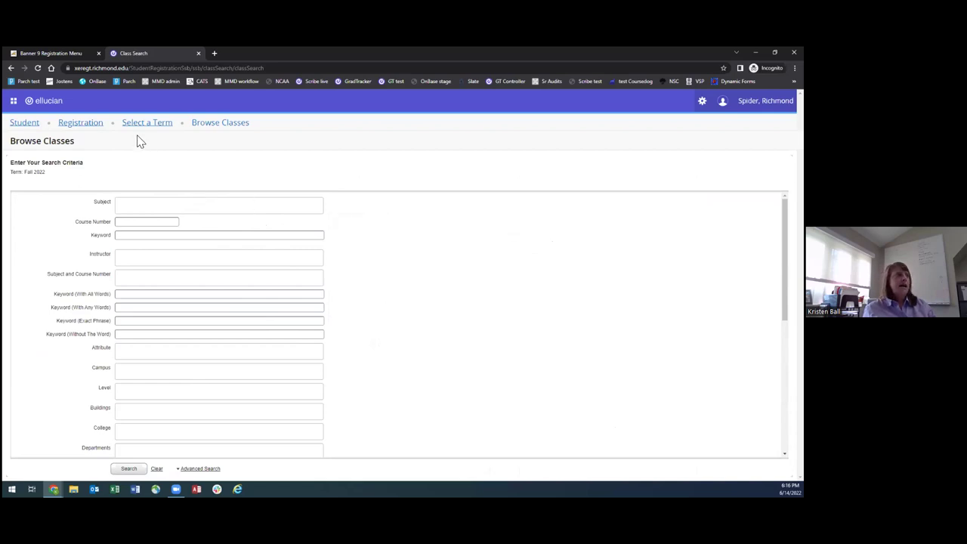
{"action": "left_click", "coordinate": [81, 124]}
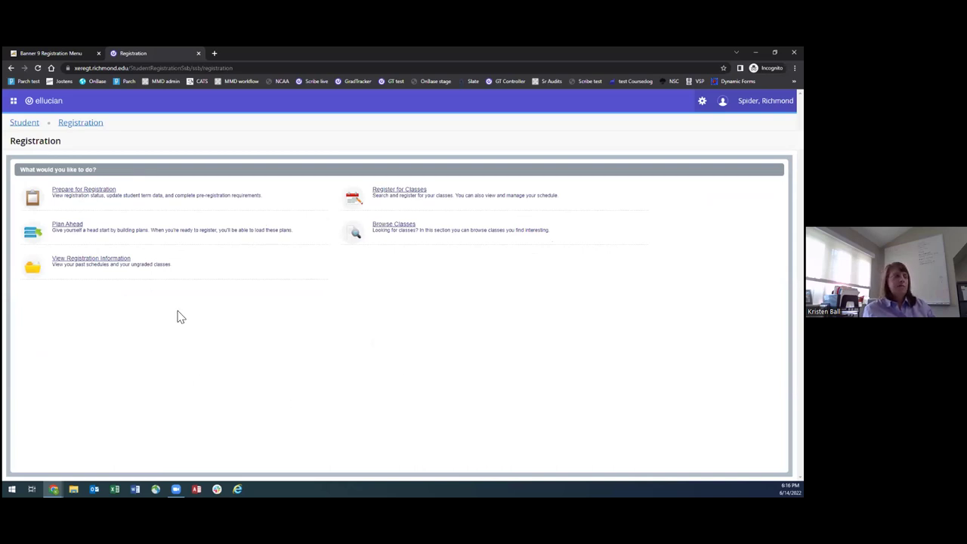
Start a new Plan Ahead plan for the Fall 2022 term.
{"action": "left_click", "coordinate": [65, 228]}
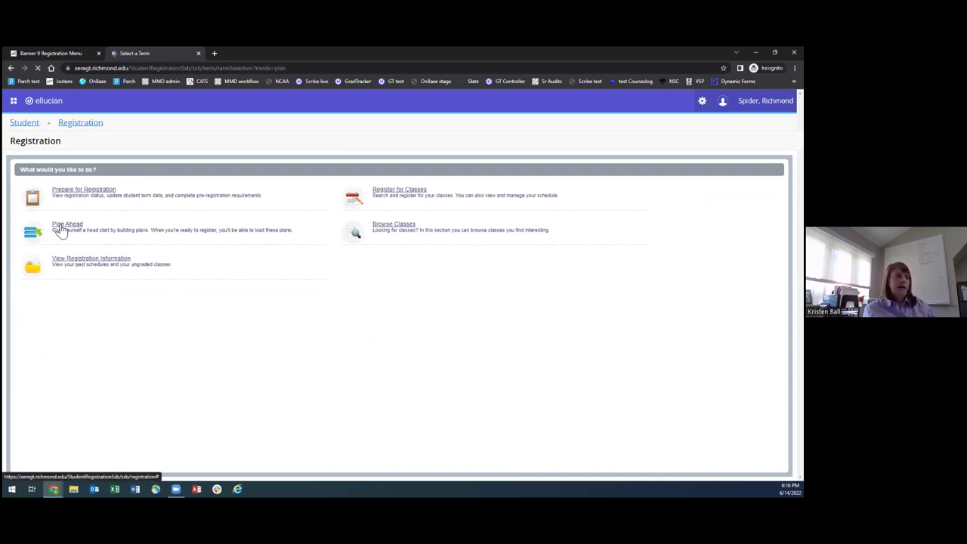
{"action": "left_click", "coordinate": [34, 202]}
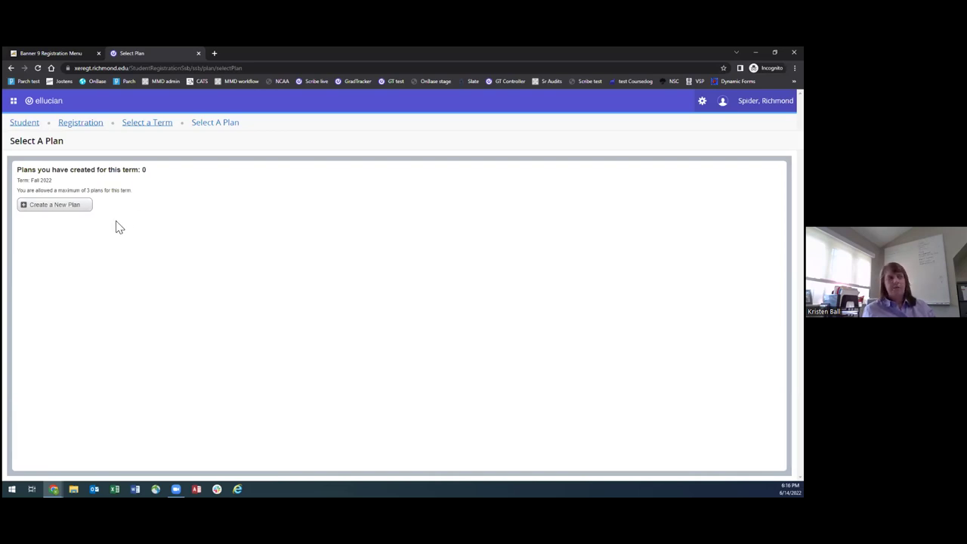
{"action": "left_click", "coordinate": [47, 206]}
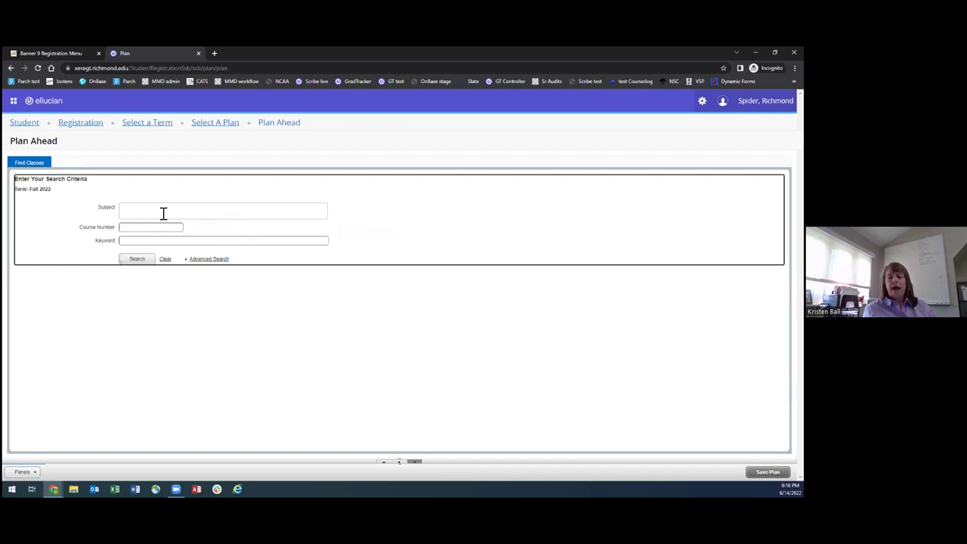
Search First-Year Seminar (FYS) courses and list the sections of FYS 100.
{"action": "left_click", "coordinate": [163, 213]}
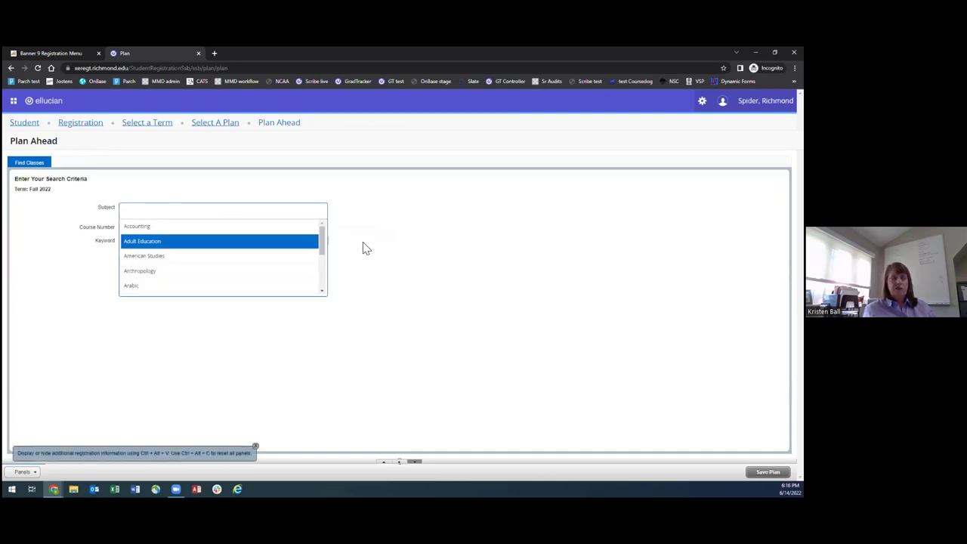
{"action": "left_click", "coordinate": [256, 447]}
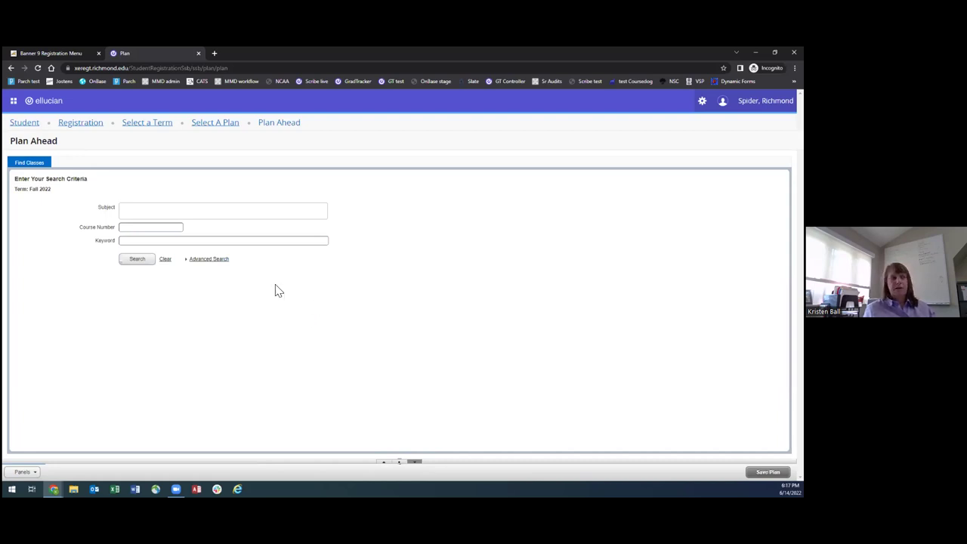
{"action": "left_click", "coordinate": [181, 216]}
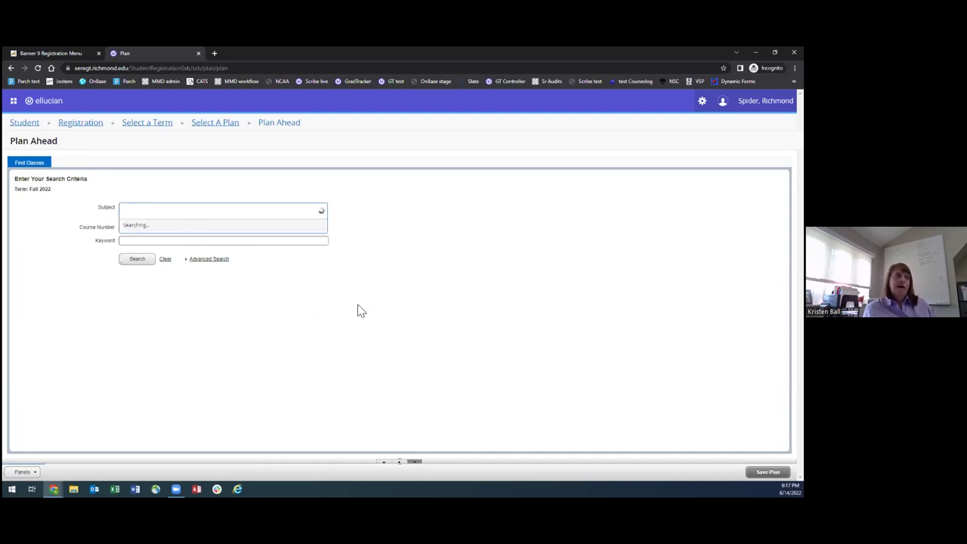
{"action": "type", "text": "FYS"}
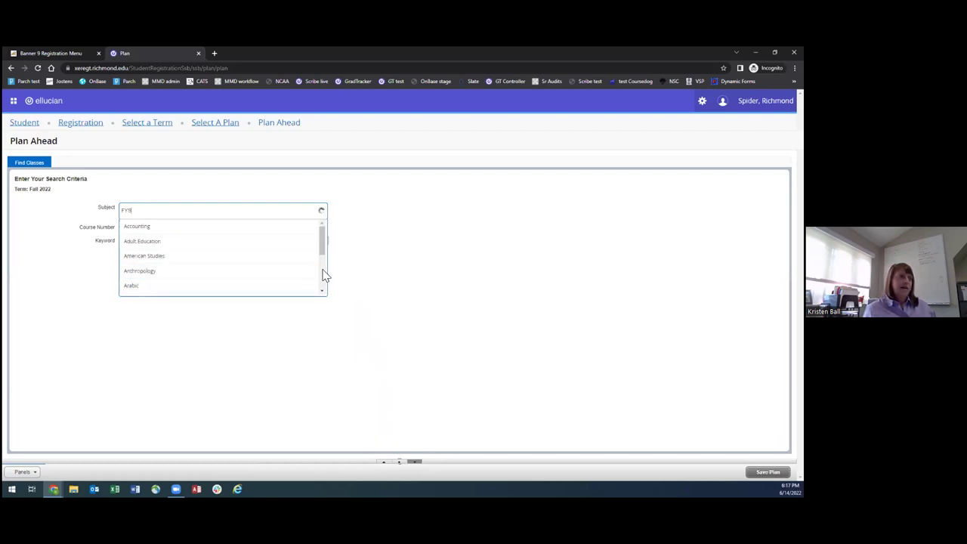
{"action": "left_click", "coordinate": [165, 226]}
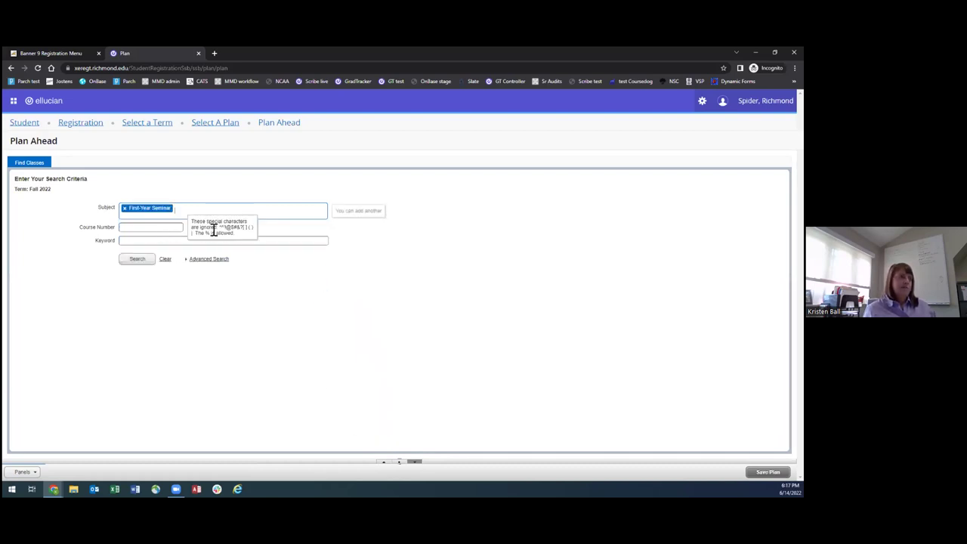
{"action": "left_click", "coordinate": [135, 262]}
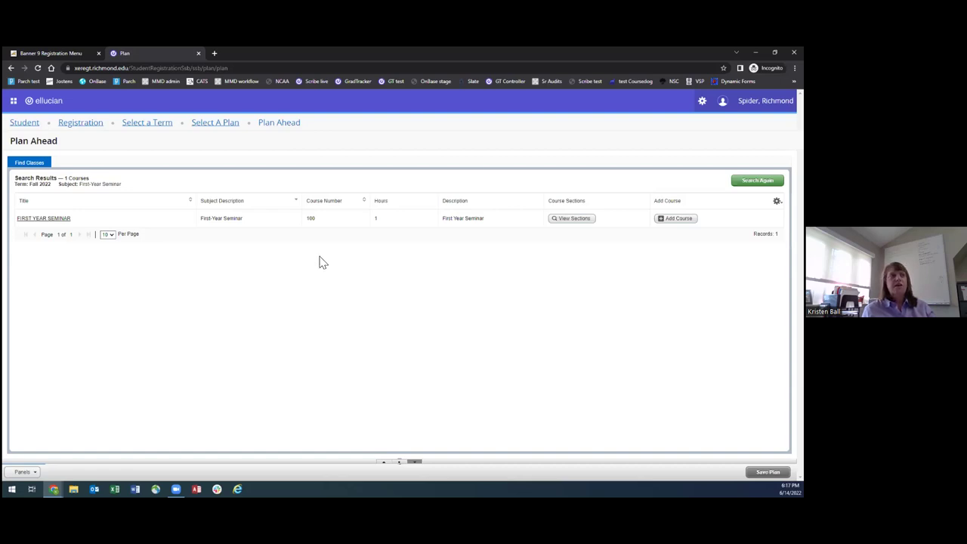
{"action": "left_click", "coordinate": [577, 223]}
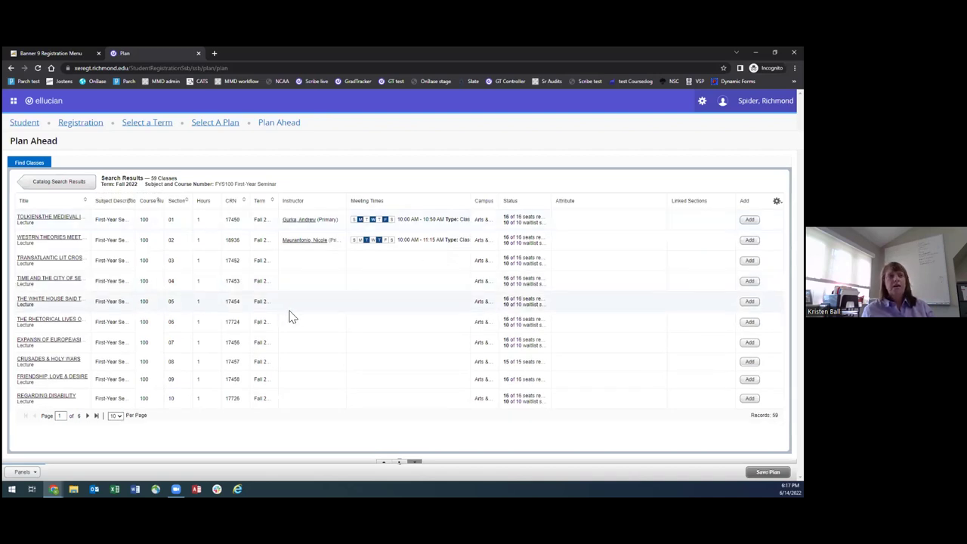
Check the FYS 100 section meeting times and enlarge the schedule and plan panels.
{"action": "mouse_move", "coordinate": [350, 254]}
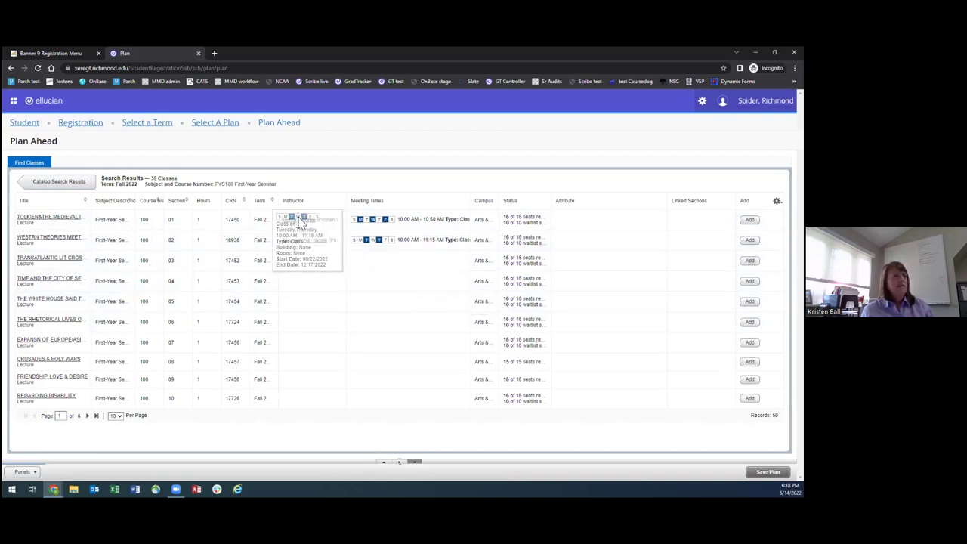
{"action": "mouse_move", "coordinate": [404, 219]}
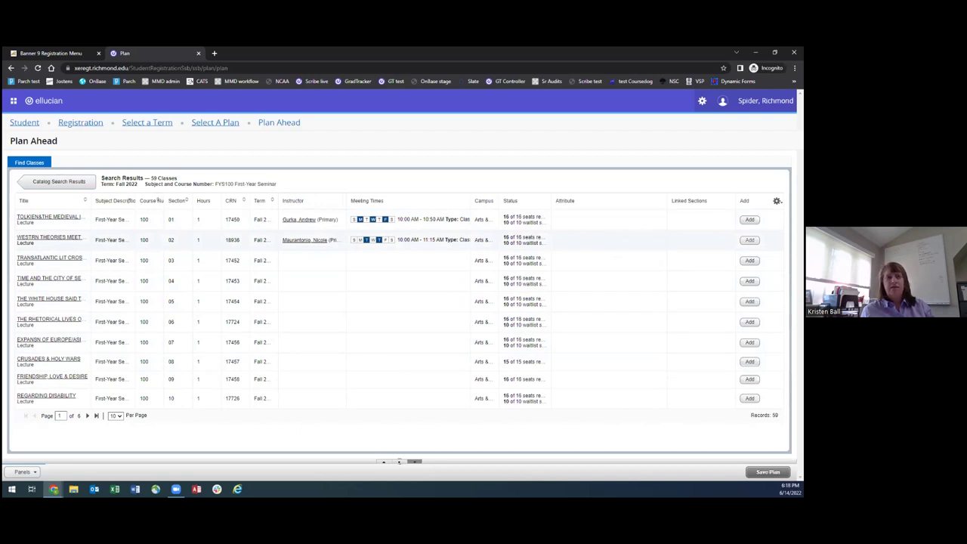
{"action": "left_click_drag", "start_coordinate": [399, 462], "coordinate": [399, 332]}
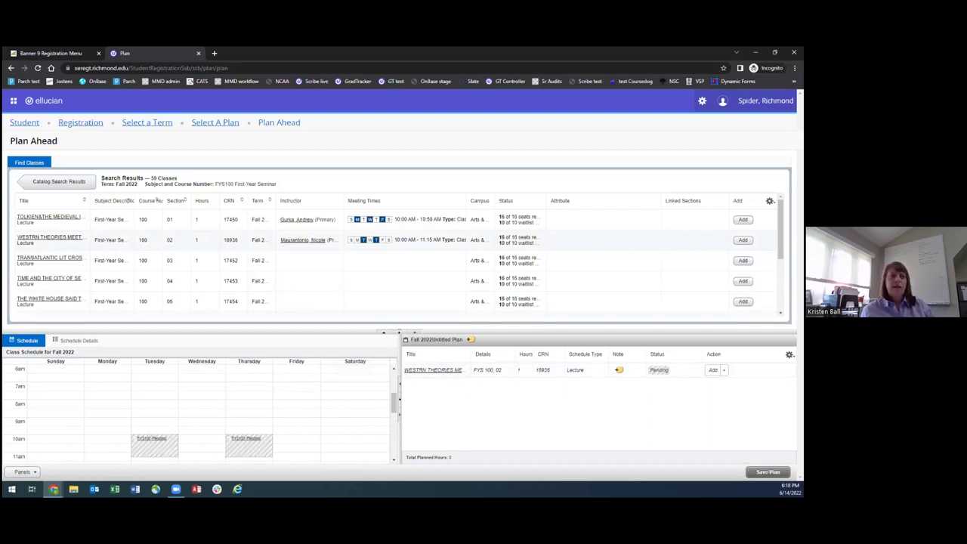
Add FYS 100 sections 04, 10, 19 and 29 to the plan and begin saving it.
{"action": "left_click", "coordinate": [742, 280]}
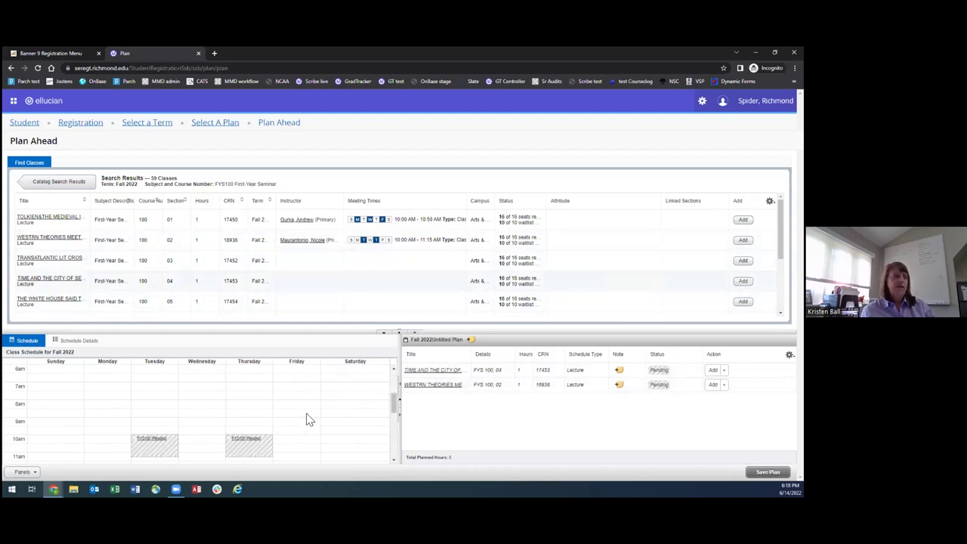
{"action": "scroll", "coordinate": [309, 419], "scroll_direction": "down", "scroll_amount": 3}
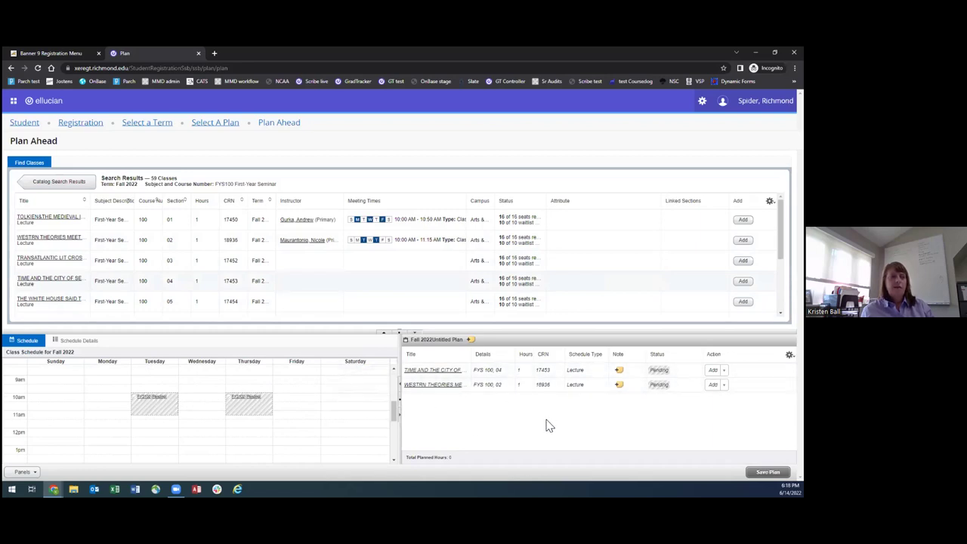
{"action": "scroll", "coordinate": [397, 256], "scroll_direction": "down", "scroll_amount": 3}
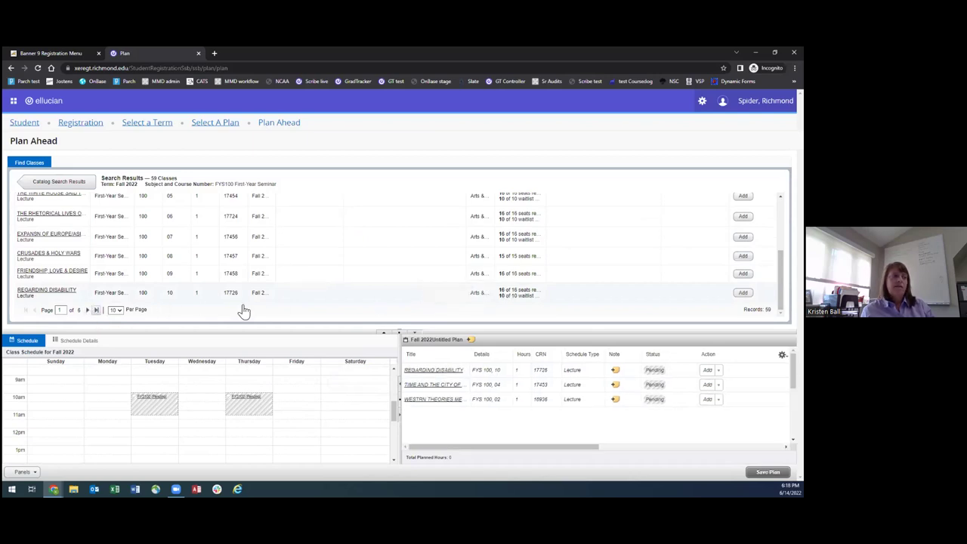
{"action": "left_click", "coordinate": [87, 310]}
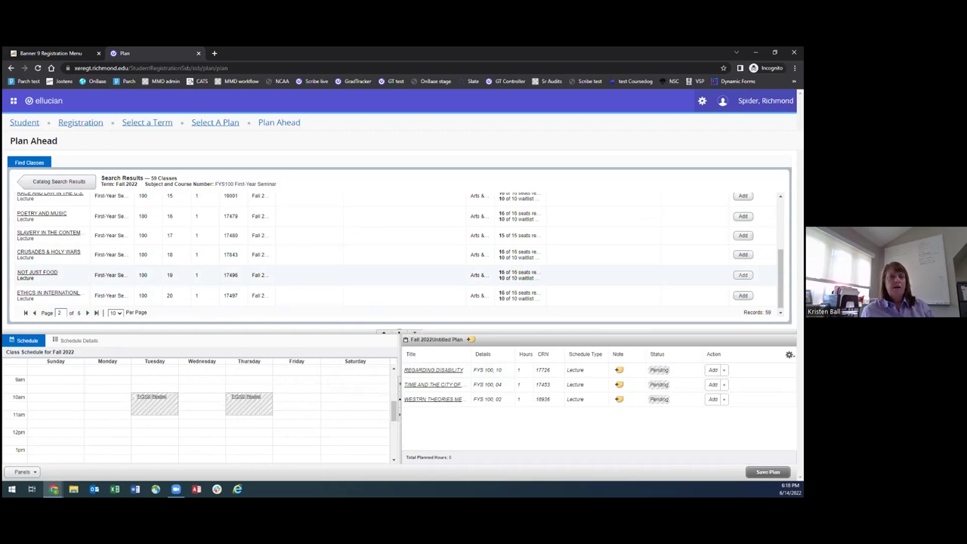
{"action": "left_click", "coordinate": [88, 312]}
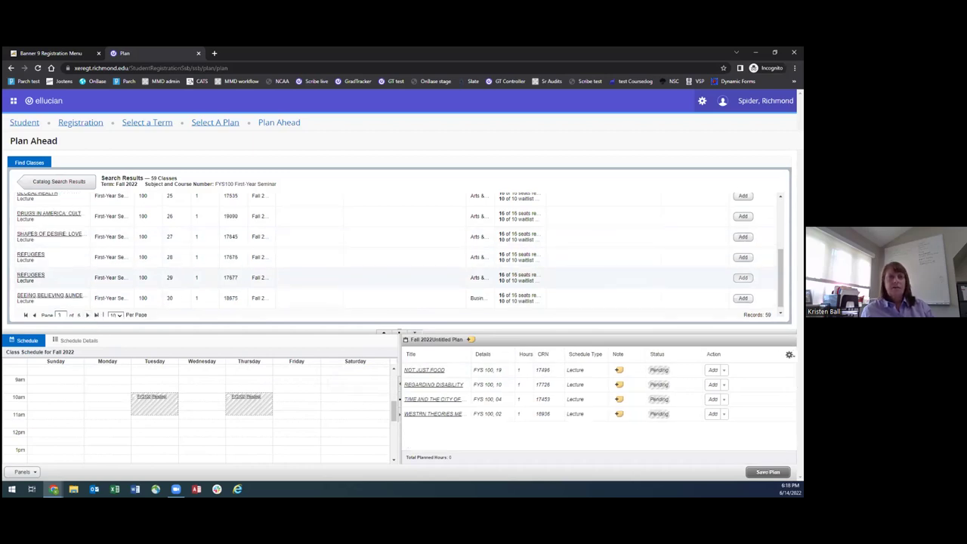
{"action": "left_click", "coordinate": [743, 277]}
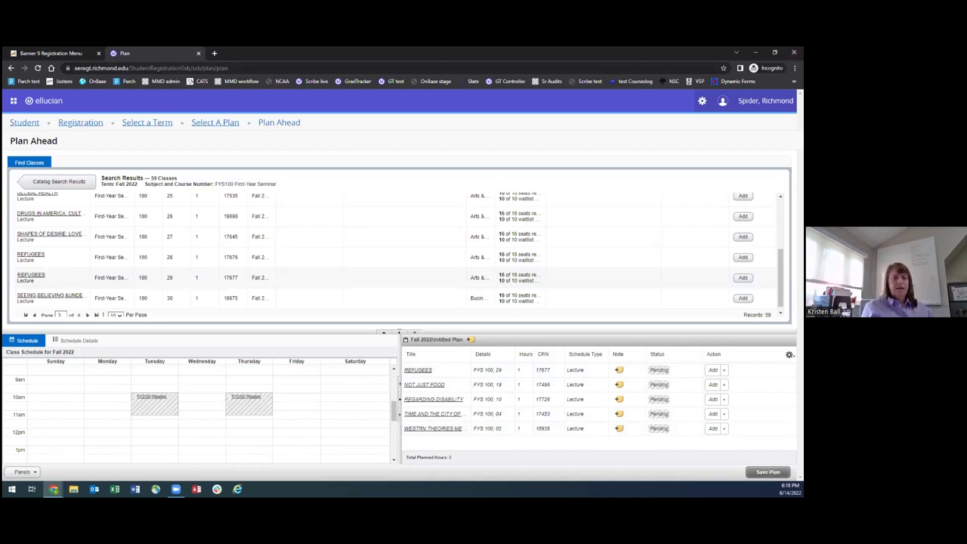
{"action": "left_click", "coordinate": [767, 471]}
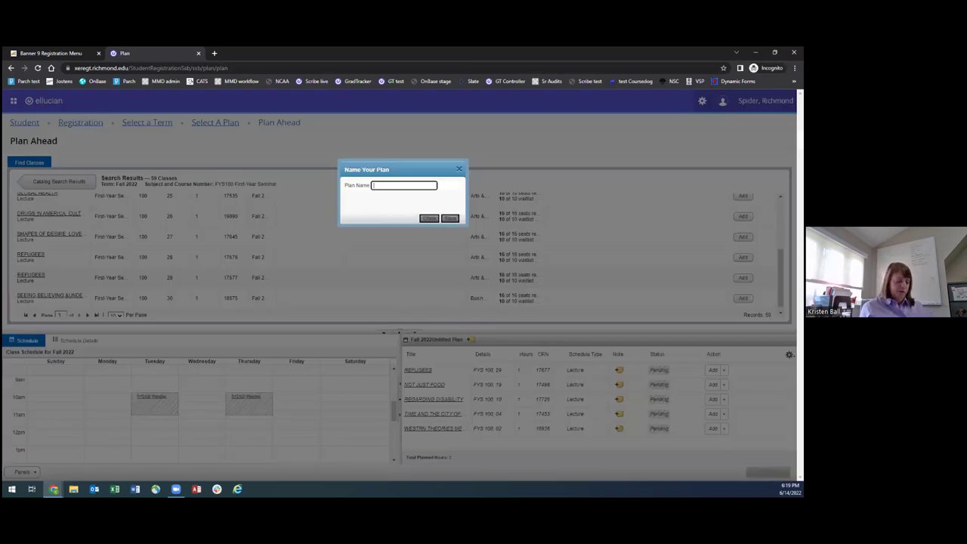
Name the plan 'FYS' and save it.
{"action": "type", "text": "FYS"}
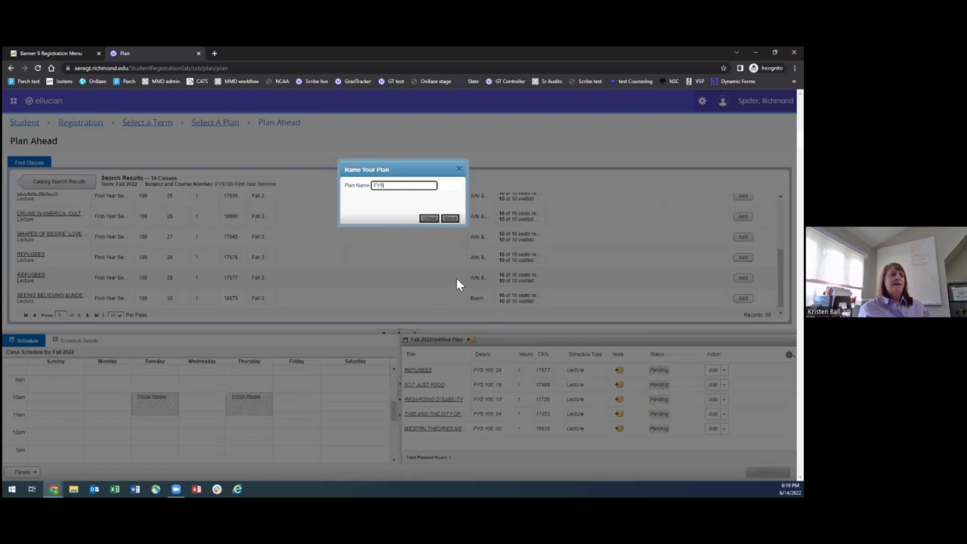
{"action": "left_click", "coordinate": [450, 219]}
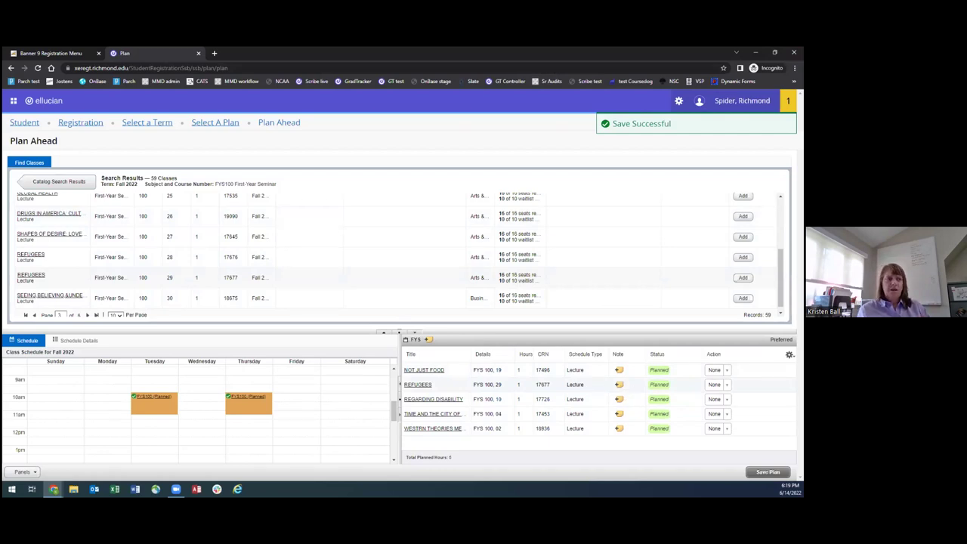
Delete the NOT JUST FOOD section from the FYS plan and save the plan.
{"action": "left_click", "coordinate": [718, 369]}
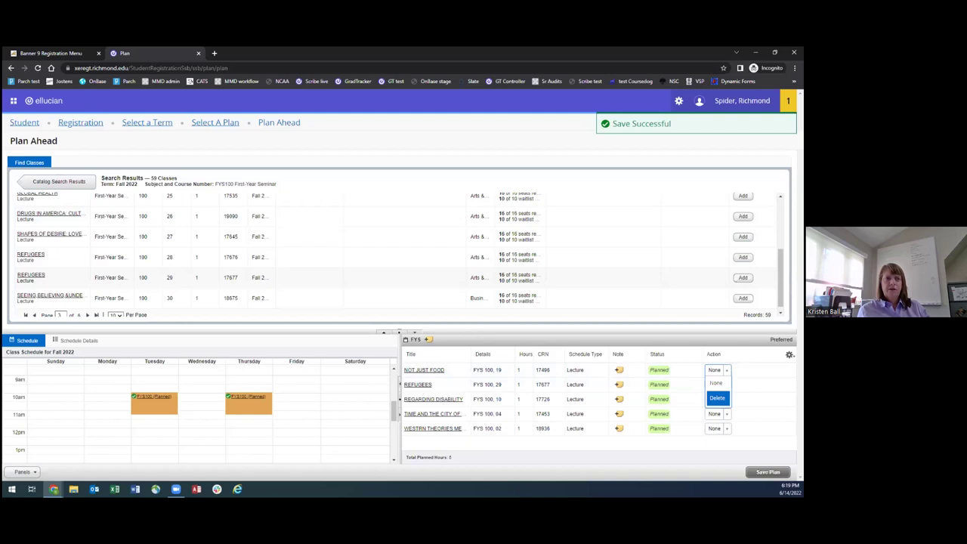
{"action": "left_click", "coordinate": [717, 398]}
{"action": "left_click", "coordinate": [767, 471]}
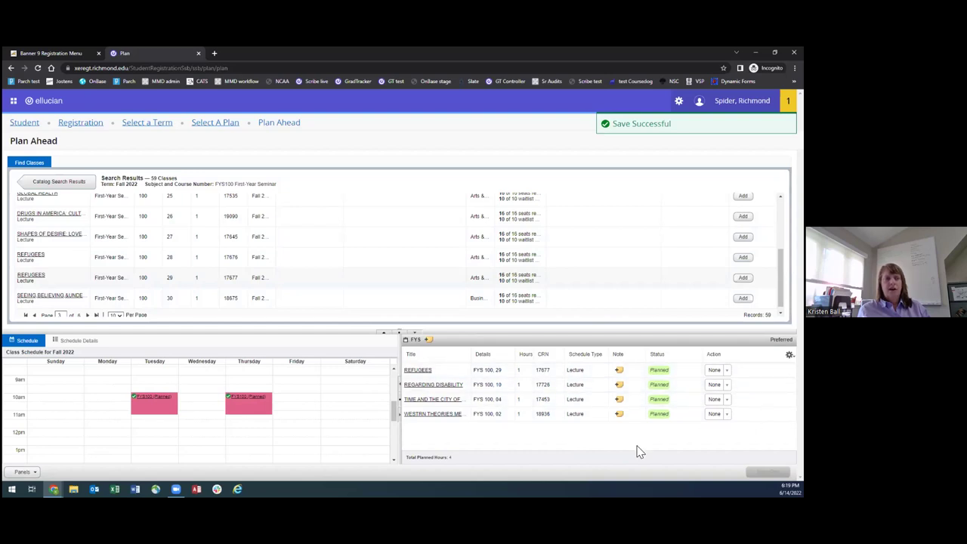
Save notes on the REFUGEES, REGARDING DISABILITY and TIME AND THE CITY OF SEVILLE seminars.
{"action": "left_click", "coordinate": [618, 370]}
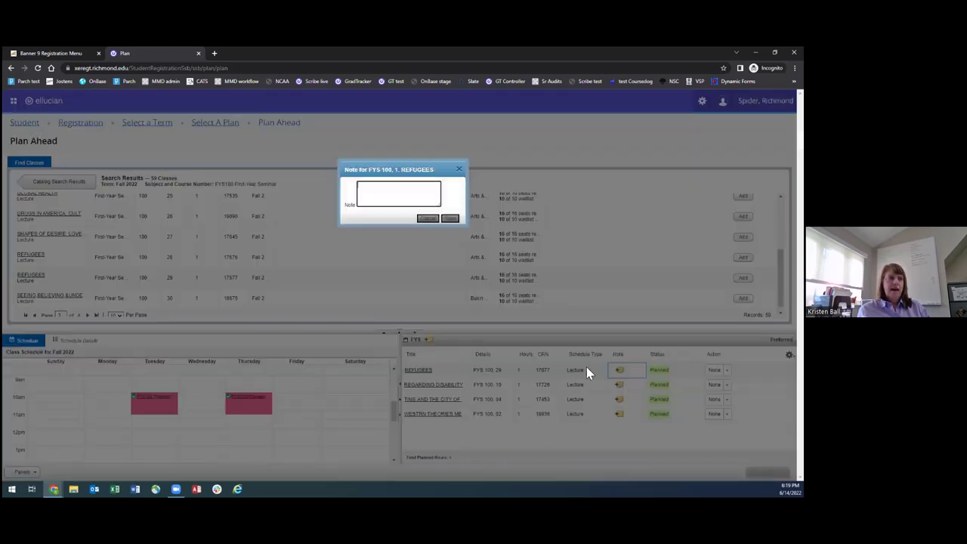
{"action": "left_click", "coordinate": [449, 221]}
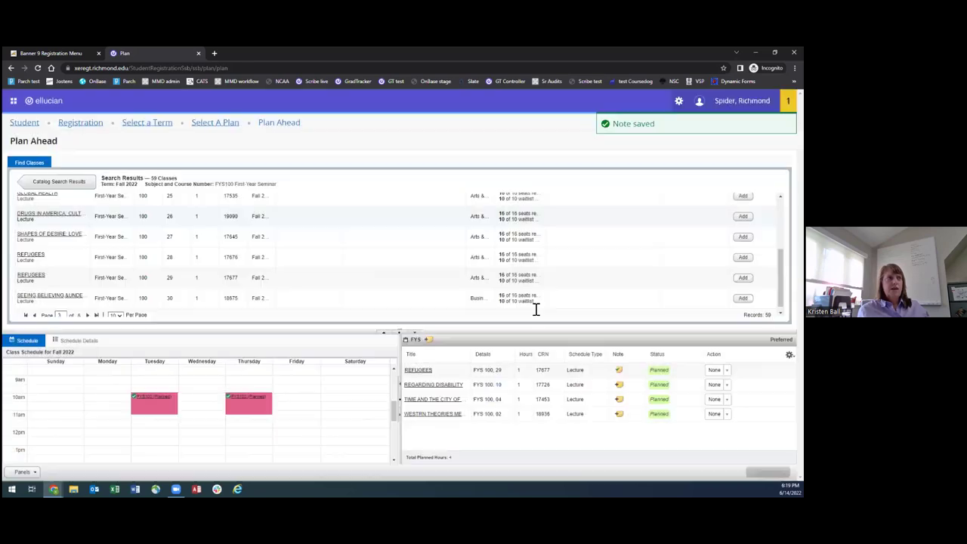
{"action": "left_click", "coordinate": [618, 386]}
{"action": "left_click", "coordinate": [386, 203]}
{"action": "left_click", "coordinate": [450, 220]}
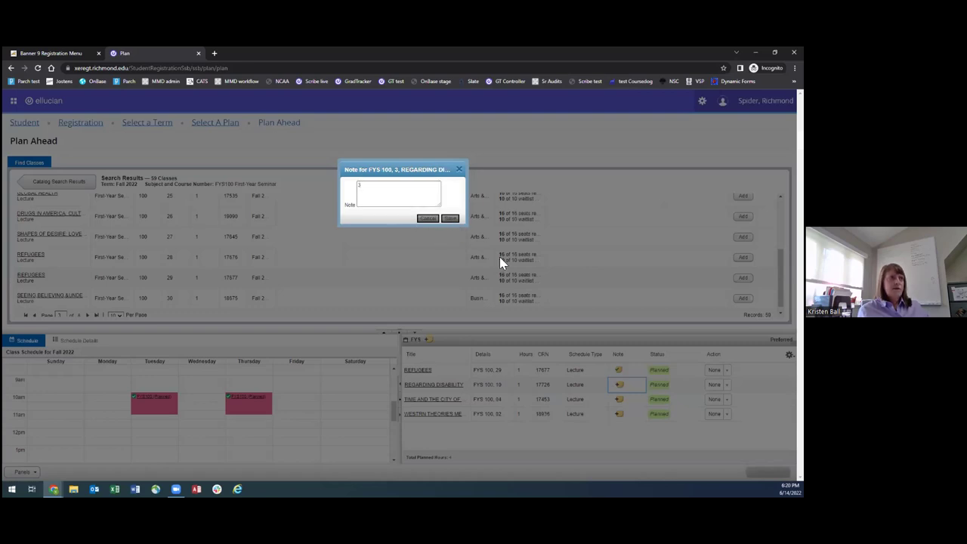
{"action": "left_click", "coordinate": [618, 399]}
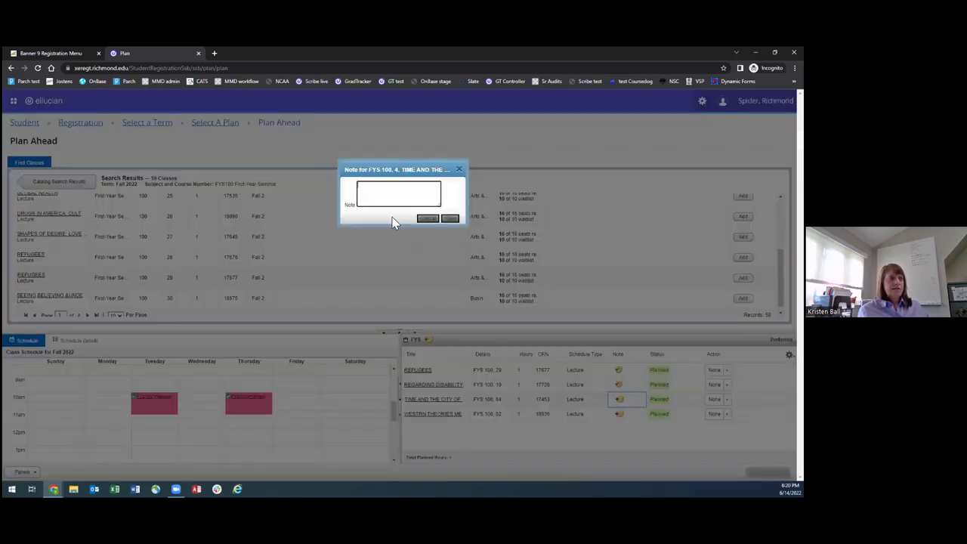
{"action": "left_click", "coordinate": [450, 220]}
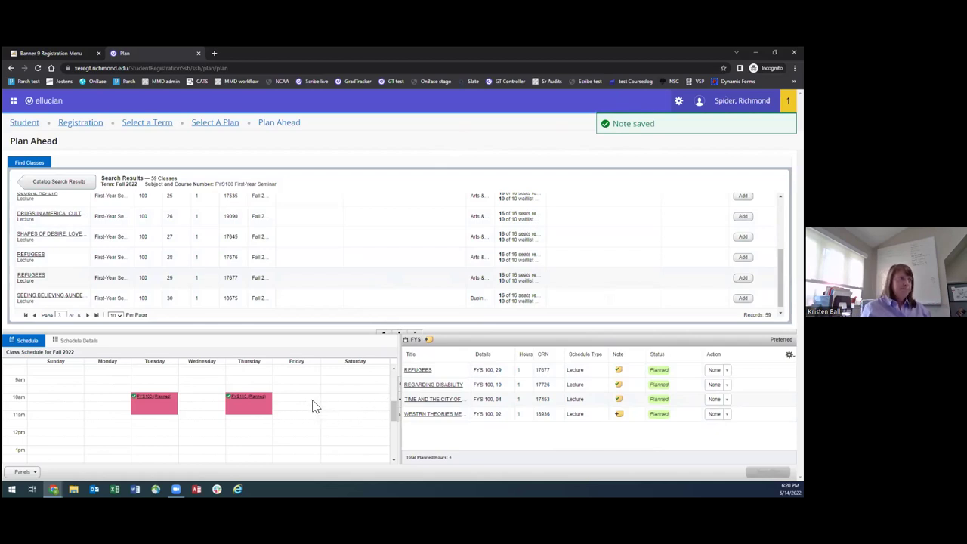
Start a second Fall 2022 plan through Registration's Plan Ahead option.
{"action": "left_click", "coordinate": [83, 128]}
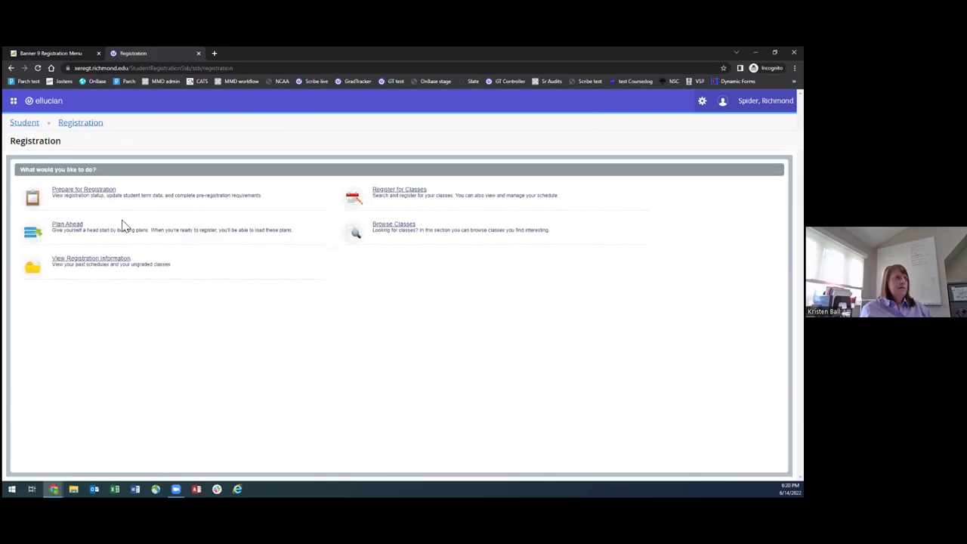
{"action": "left_click", "coordinate": [82, 231]}
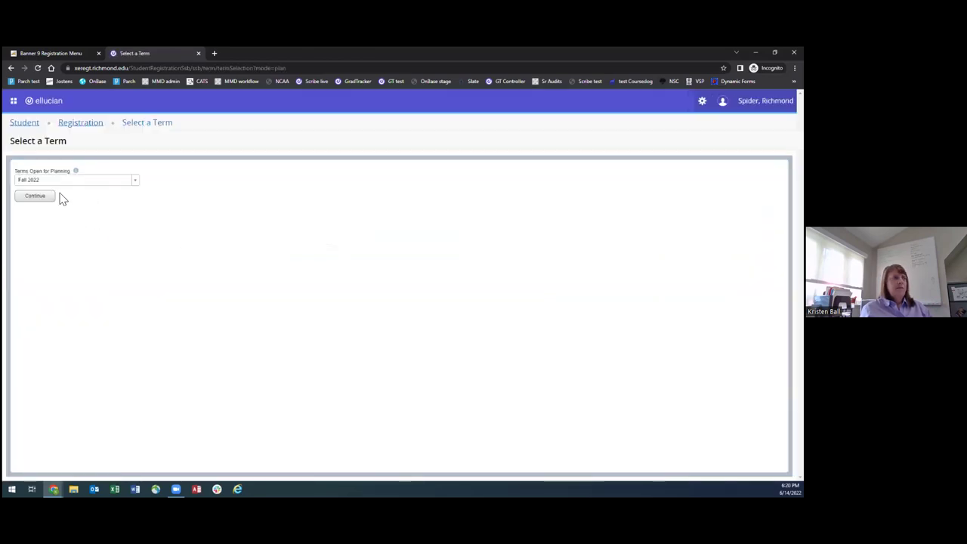
{"action": "left_click", "coordinate": [34, 206]}
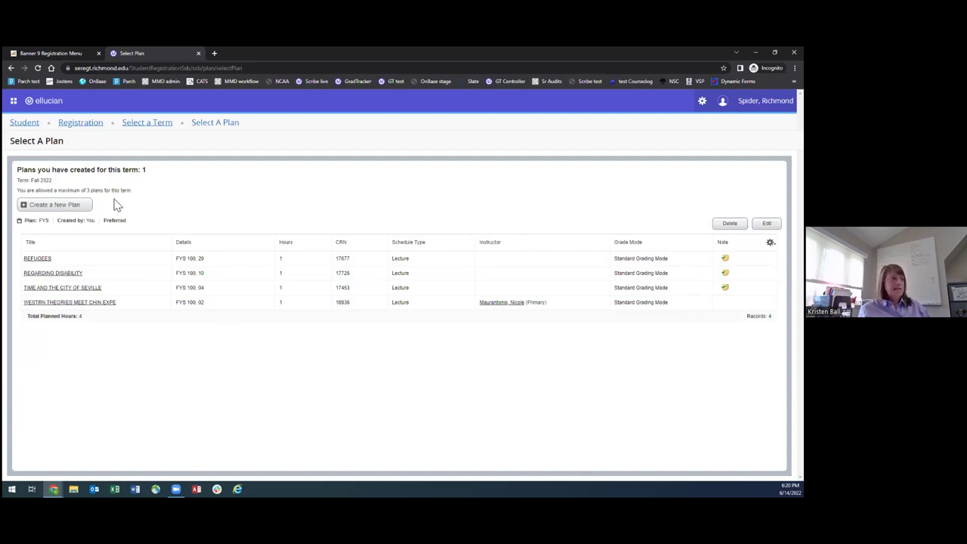
{"action": "left_click", "coordinate": [42, 206]}
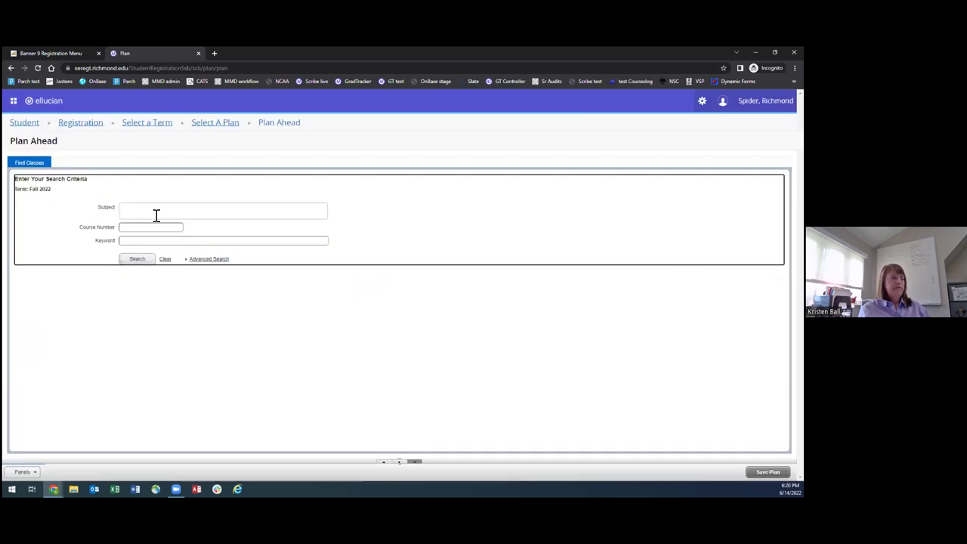
Search Fall 2022 Art - Art History courses and list the ARTH 121 Survey I sections.
{"action": "left_click", "coordinate": [156, 212]}
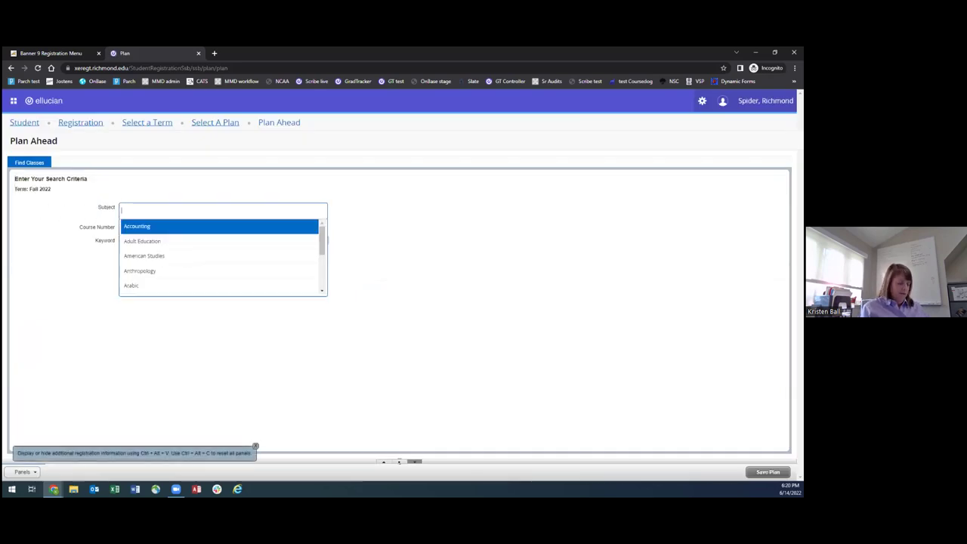
{"action": "type", "text": "art"}
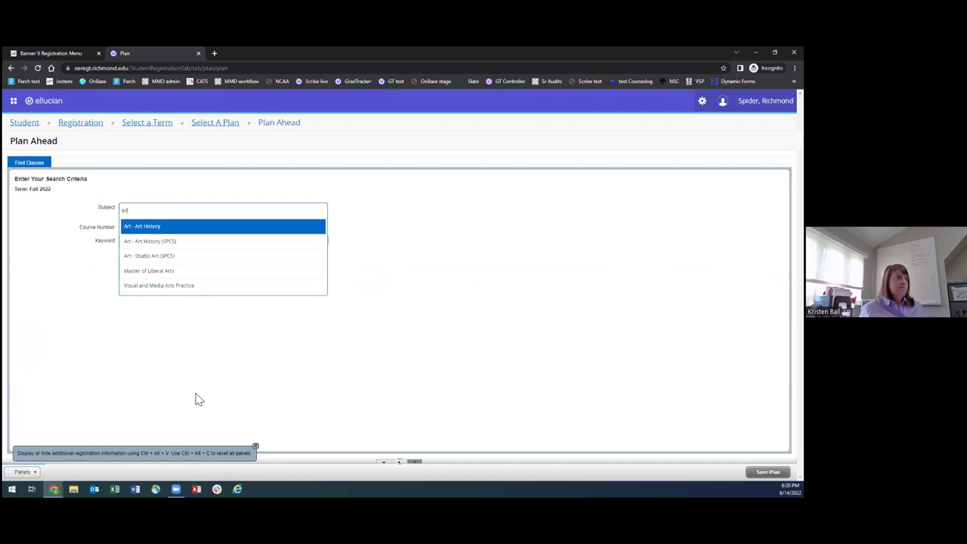
{"action": "left_click", "coordinate": [154, 229]}
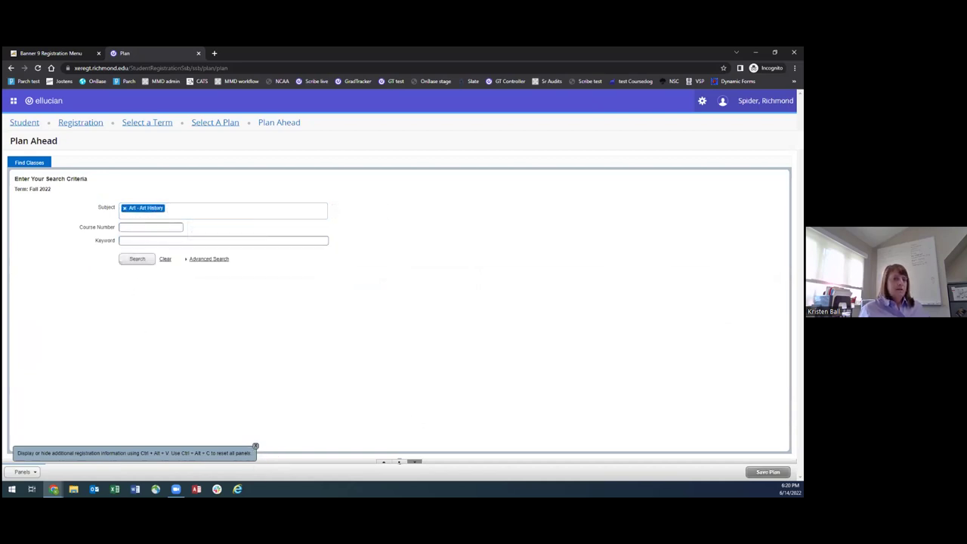
{"action": "left_click", "coordinate": [137, 261]}
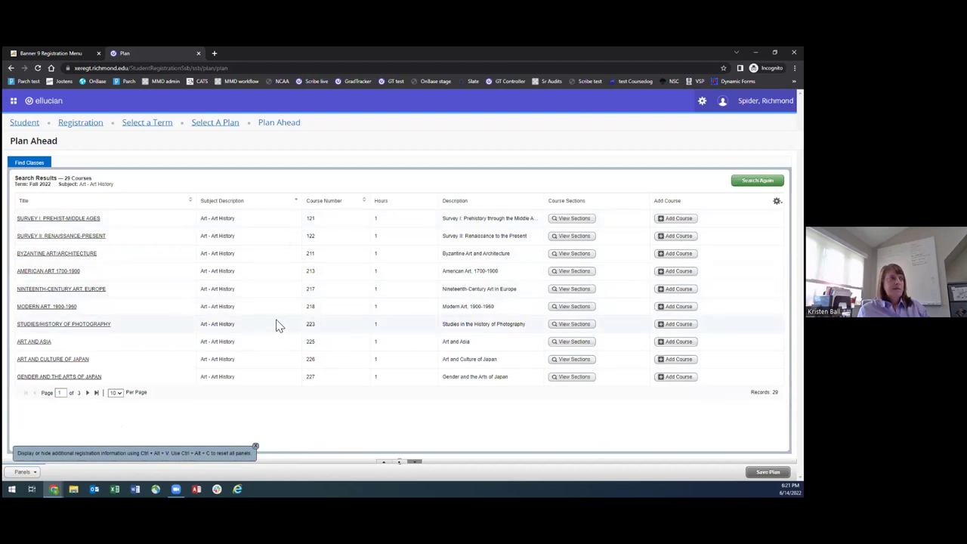
{"action": "left_click", "coordinate": [573, 220]}
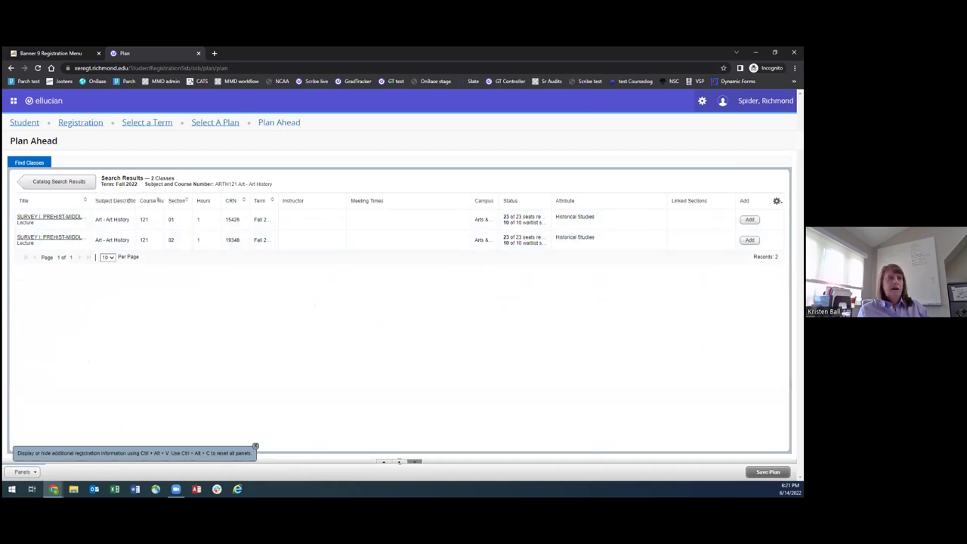
Show the plan with both ARTH 121 sections, then search Fall 2022 History courses instead.
{"action": "left_click_drag", "start_coordinate": [399, 461], "coordinate": [398, 332]}
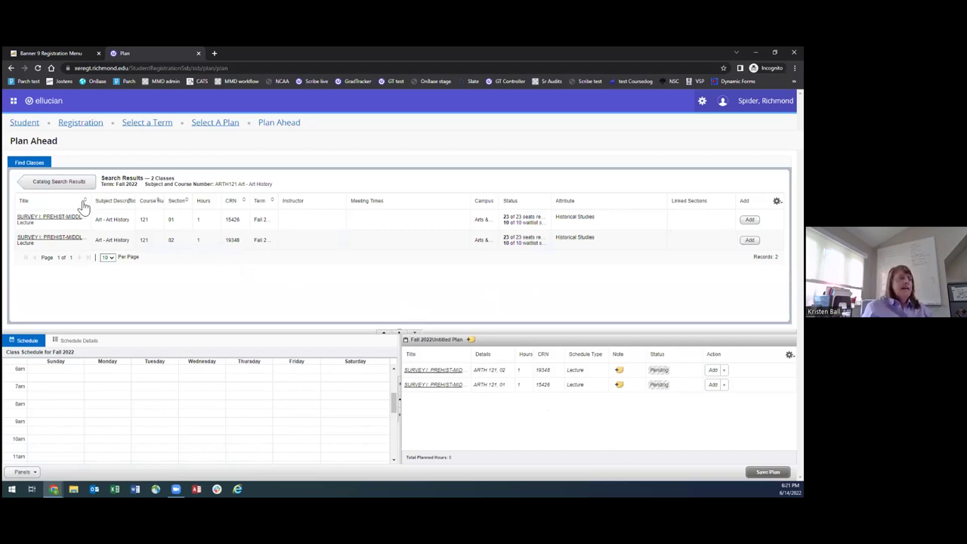
{"action": "left_click", "coordinate": [59, 182]}
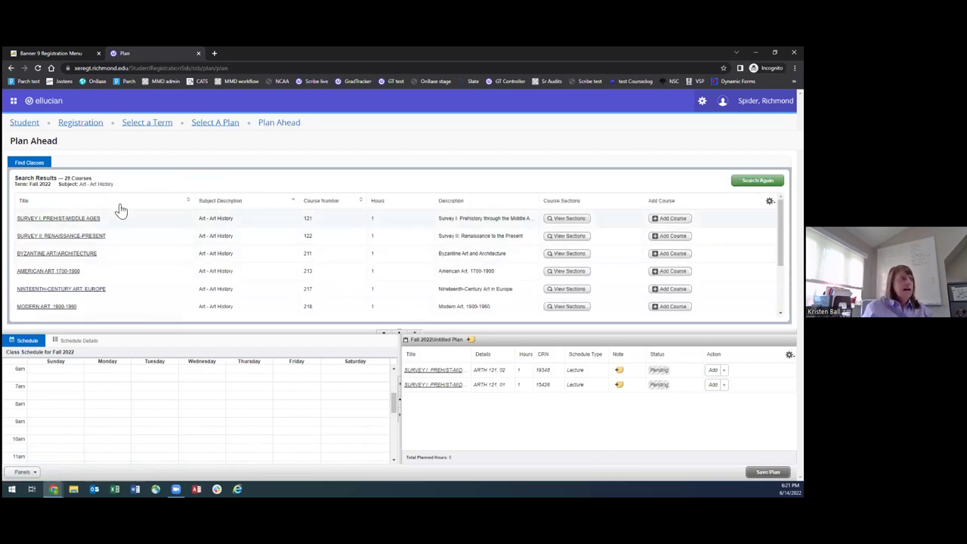
{"action": "left_click", "coordinate": [758, 180]}
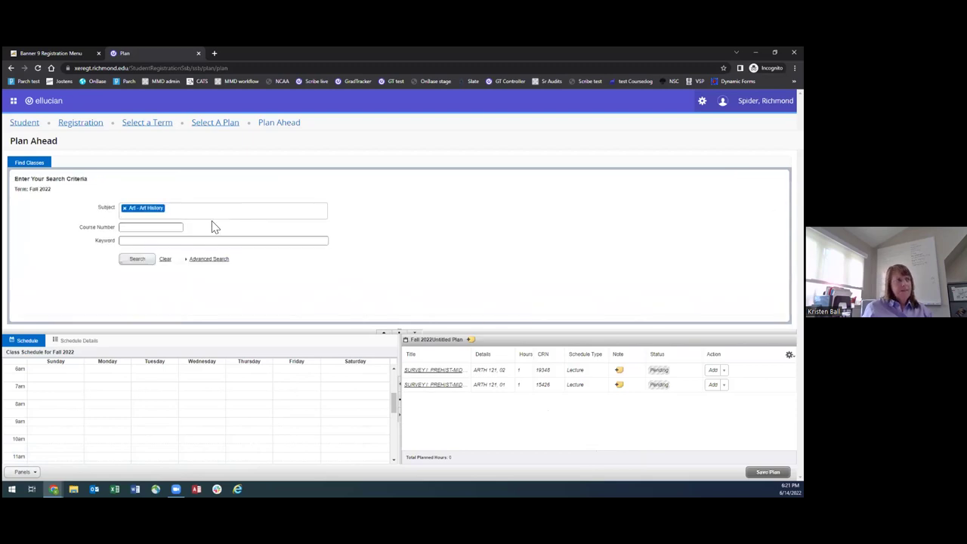
{"action": "left_click", "coordinate": [124, 208]}
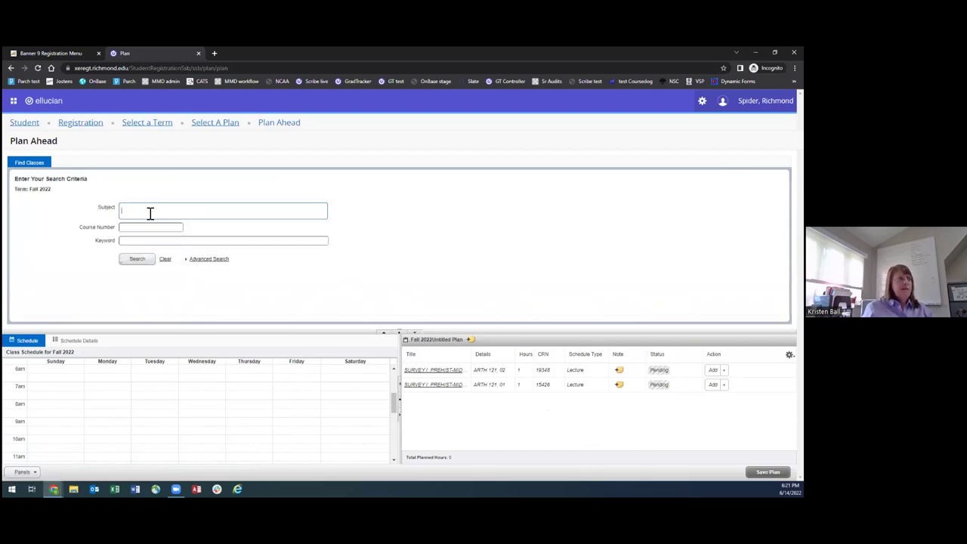
{"action": "type", "text": "hist"}
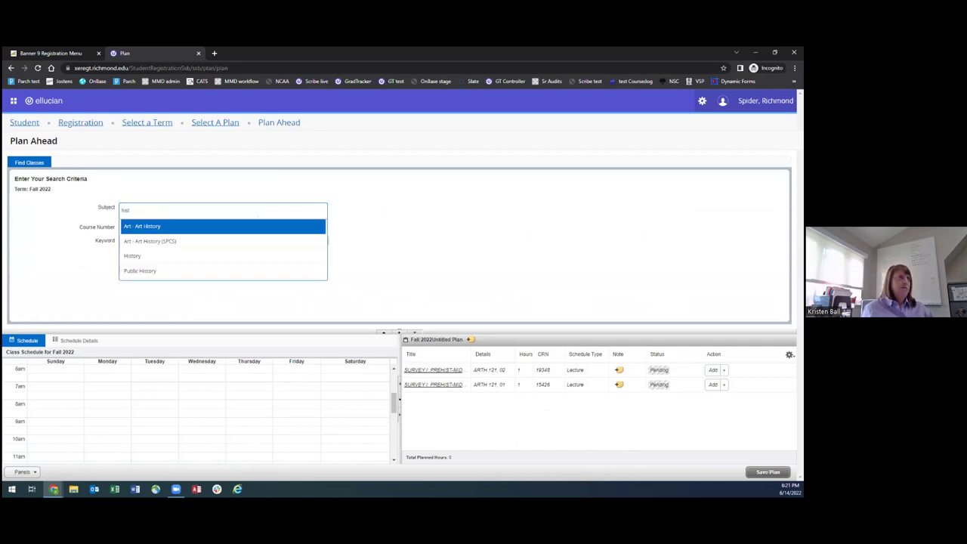
{"action": "left_click", "coordinate": [136, 259]}
{"action": "left_click", "coordinate": [136, 264]}
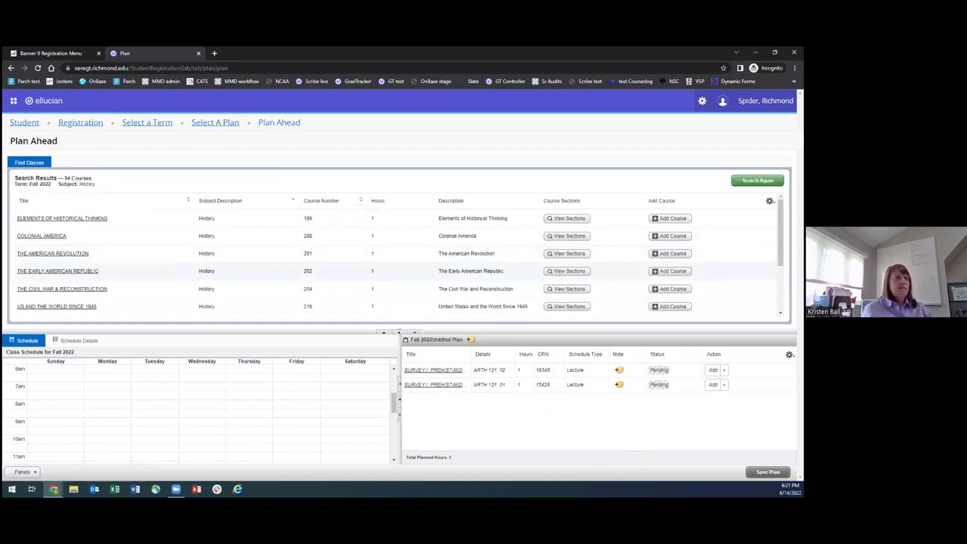
Add HIST 199 sections 01, 02, 03 and 04 to the plan and begin saving it.
{"action": "left_click", "coordinate": [568, 218]}
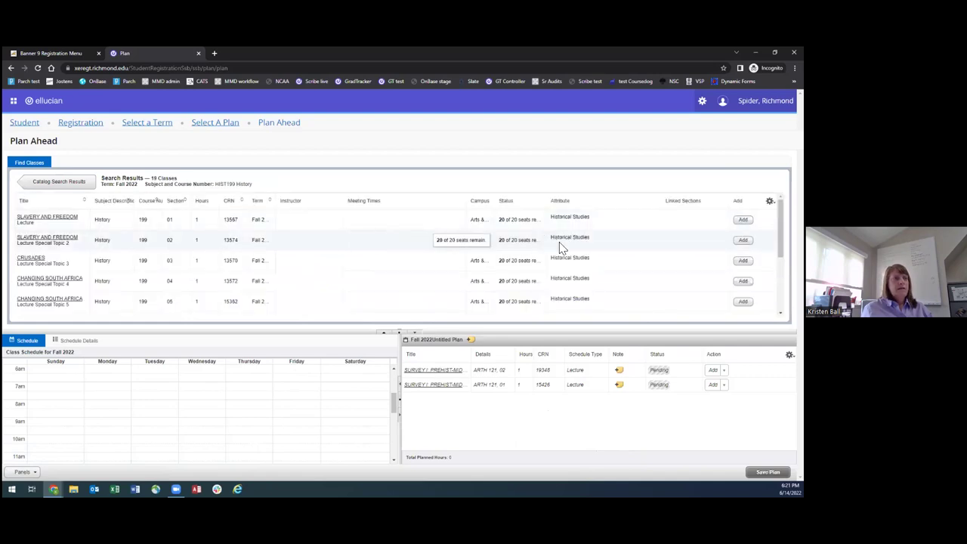
{"action": "left_click", "coordinate": [743, 219]}
{"action": "left_click", "coordinate": [742, 239]}
{"action": "left_click", "coordinate": [742, 260]}
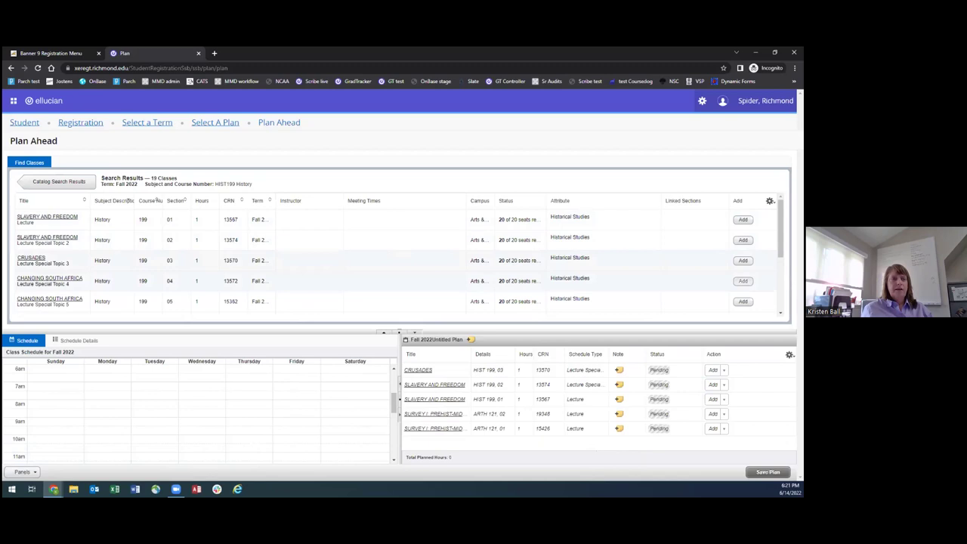
{"action": "left_click", "coordinate": [742, 280]}
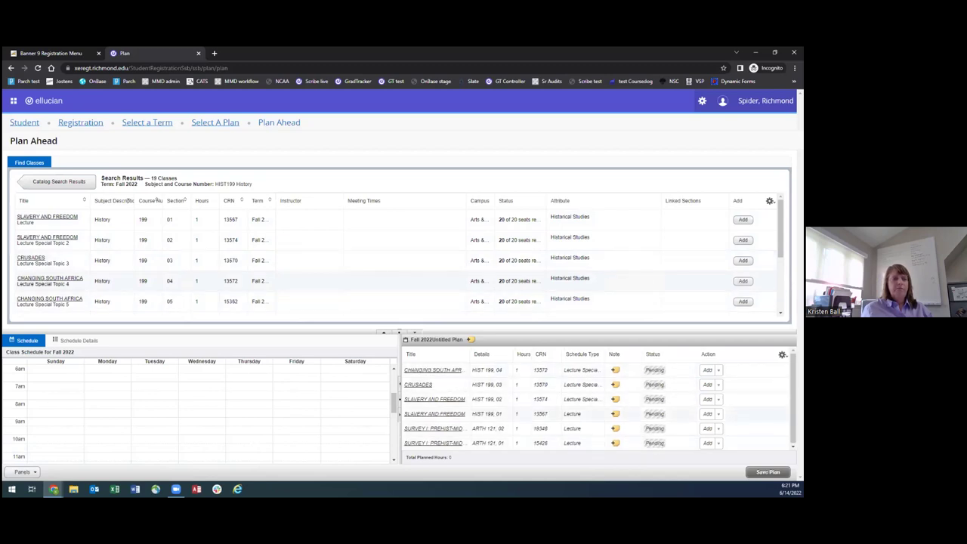
{"action": "left_click", "coordinate": [767, 472]}
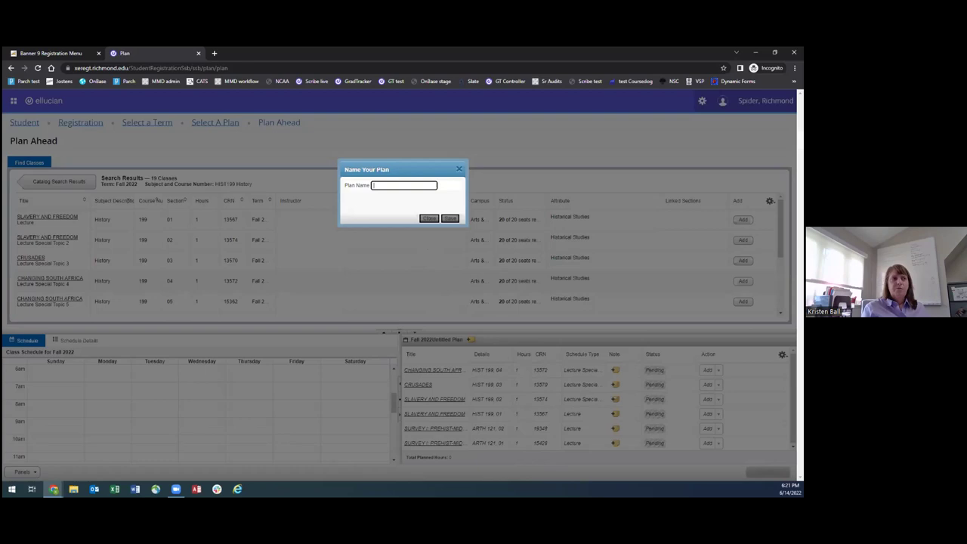
Save the six-section plan under the name 'primary'.
{"action": "type", "text": "prim"}
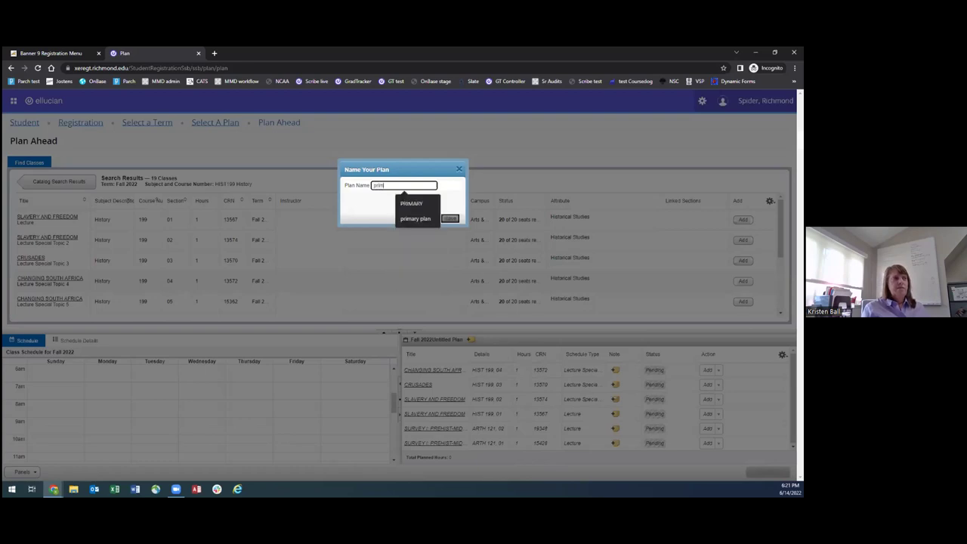
{"action": "type", "text": "ary"}
{"action": "left_click", "coordinate": [450, 218]}
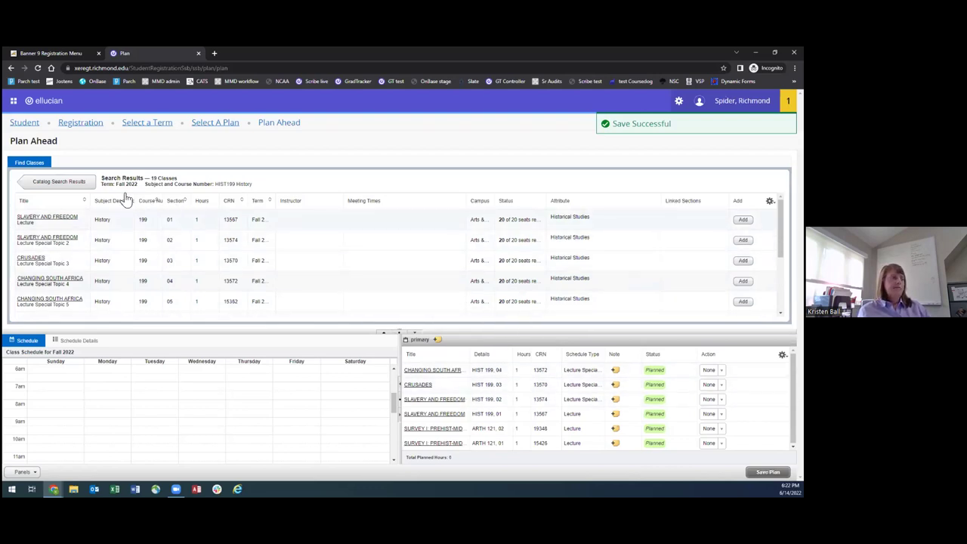
Make the 'primary' Fall 2022 plan Preferred in Plan Ahead and open it for editing.
{"action": "left_click", "coordinate": [80, 123]}
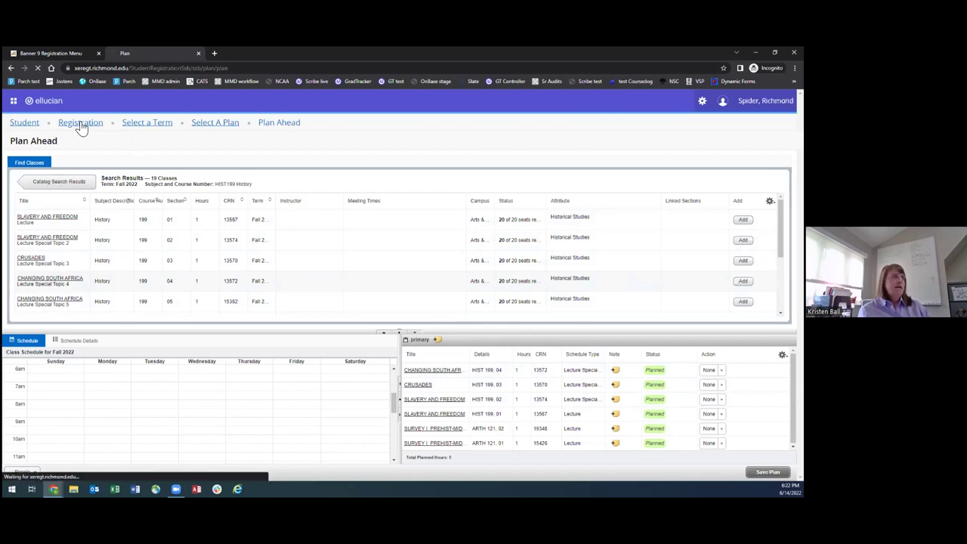
{"action": "left_click", "coordinate": [64, 225]}
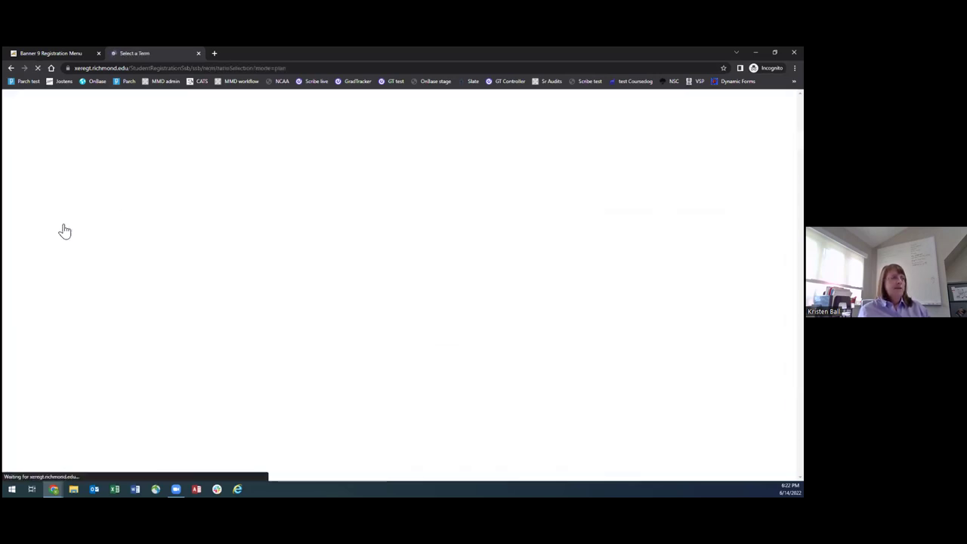
{"action": "left_click", "coordinate": [34, 203]}
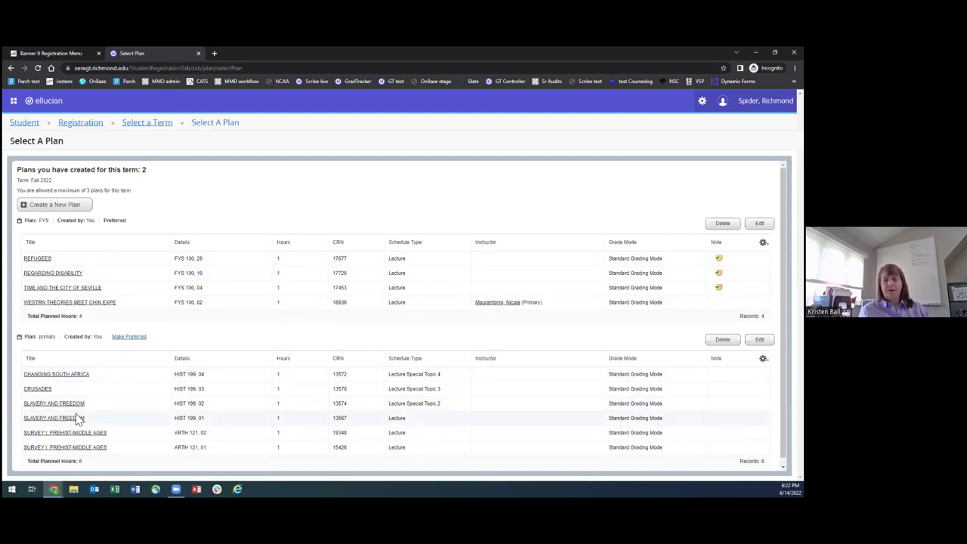
{"action": "left_click", "coordinate": [120, 340]}
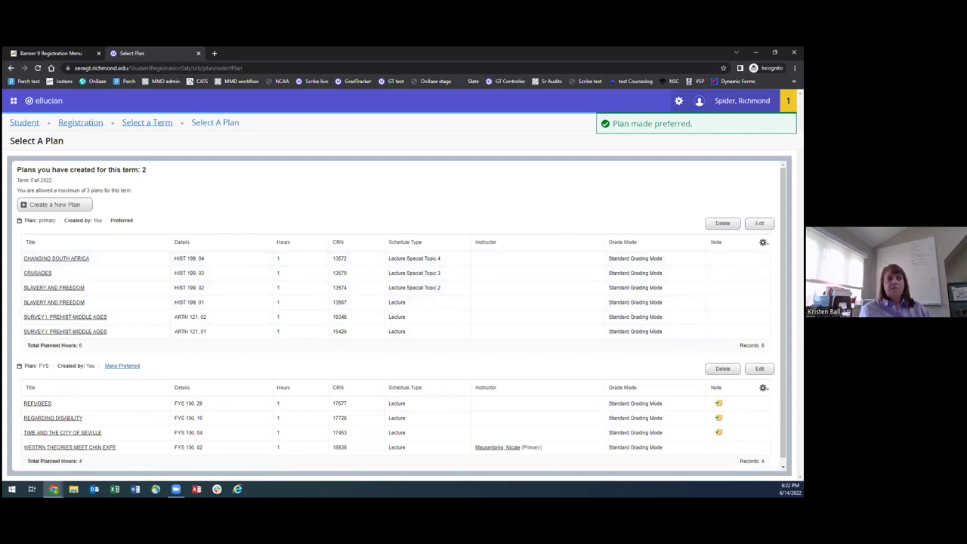
{"action": "left_click", "coordinate": [759, 223]}
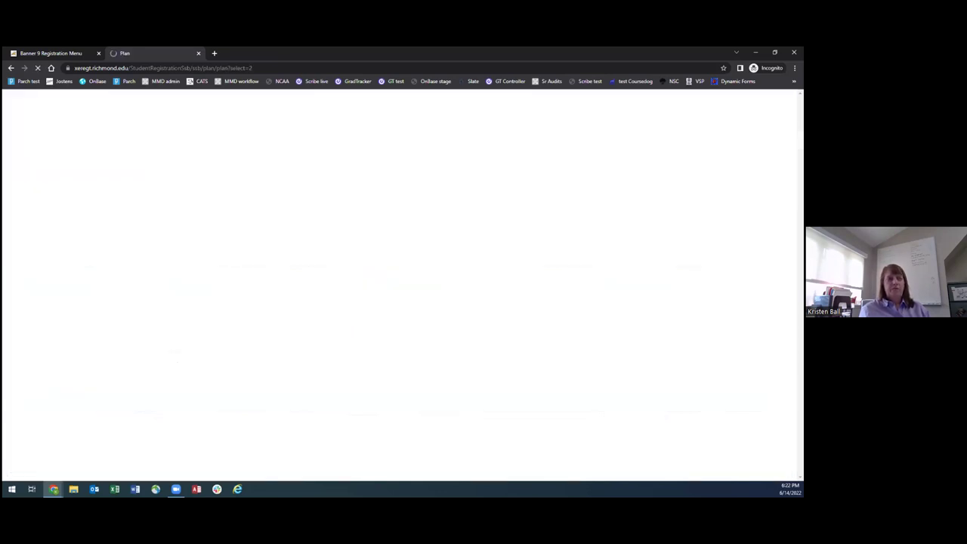
Search the Fall 2022 course catalog with French as the subject.
{"action": "left_click", "coordinate": [217, 211]}
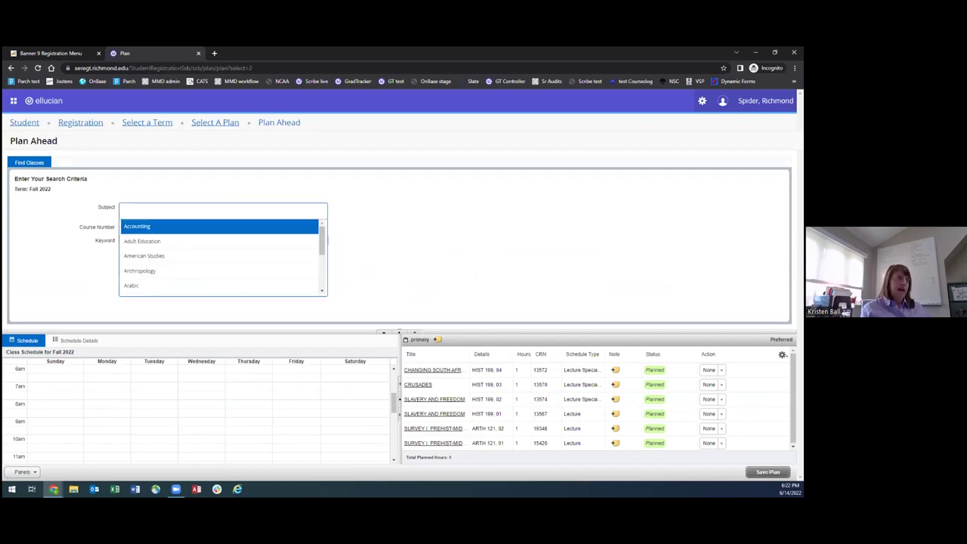
{"action": "type", "text": "h"}
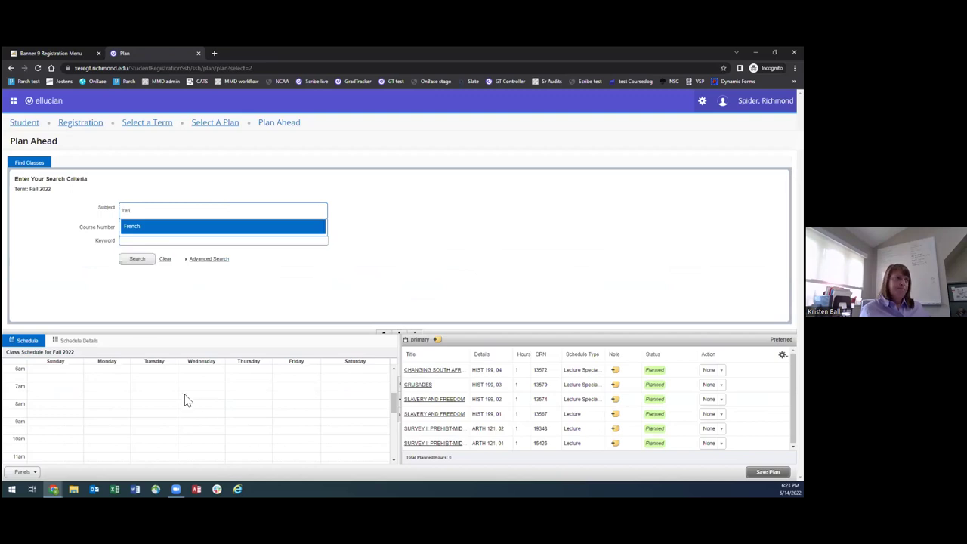
{"action": "left_click", "coordinate": [134, 261]}
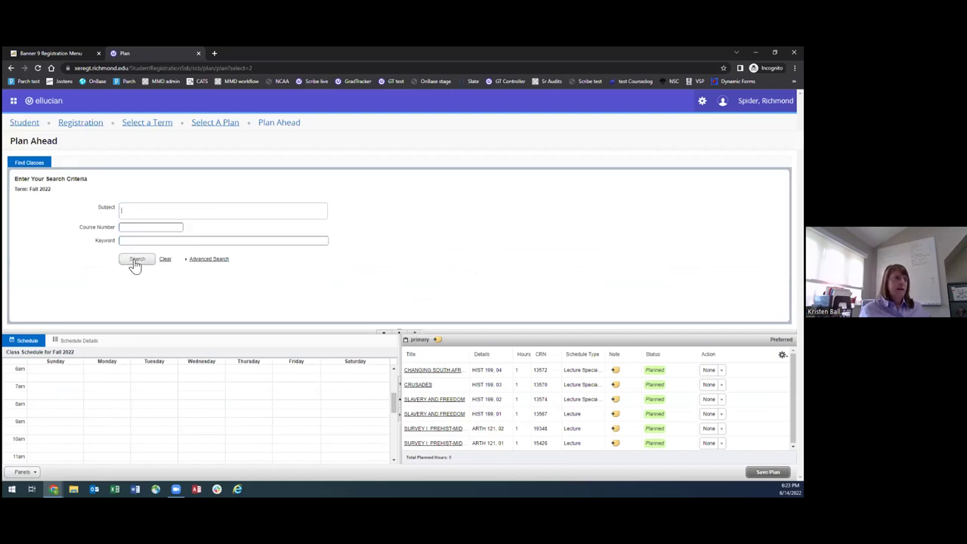
{"action": "left_click", "coordinate": [176, 210]}
{"action": "type", "text": "fren"}
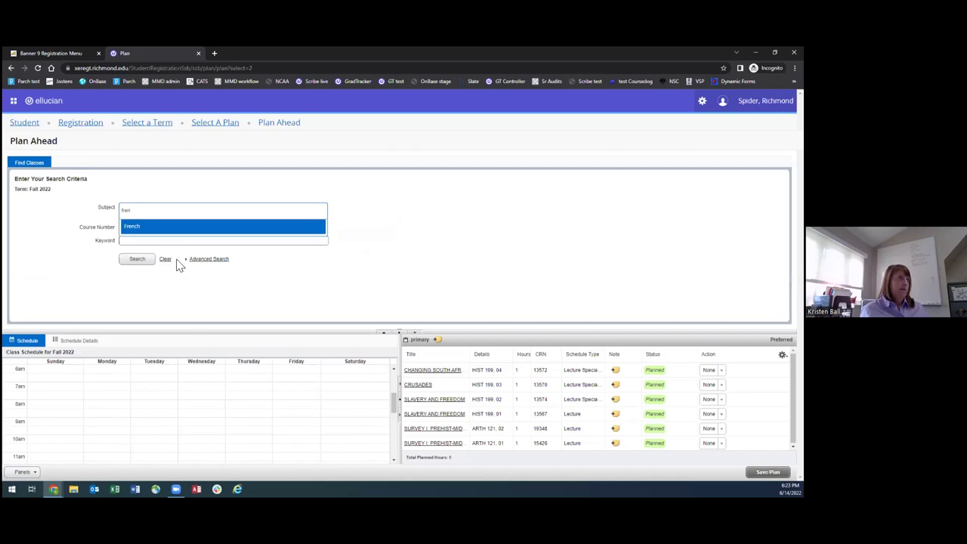
{"action": "left_click", "coordinate": [143, 226]}
{"action": "left_click", "coordinate": [137, 260]}
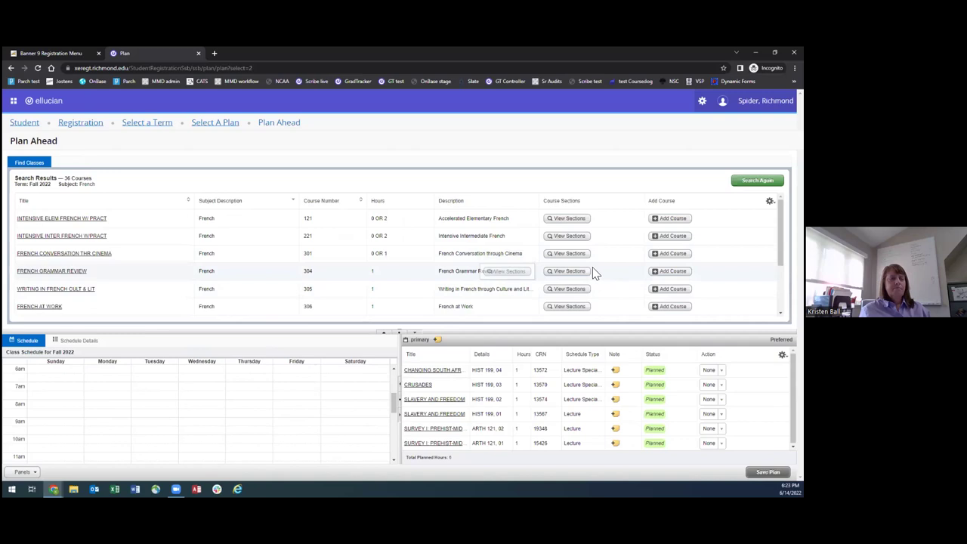
Add FREN 301 section 01 to the primary plan, save it, and return to the French results.
{"action": "left_click", "coordinate": [567, 255]}
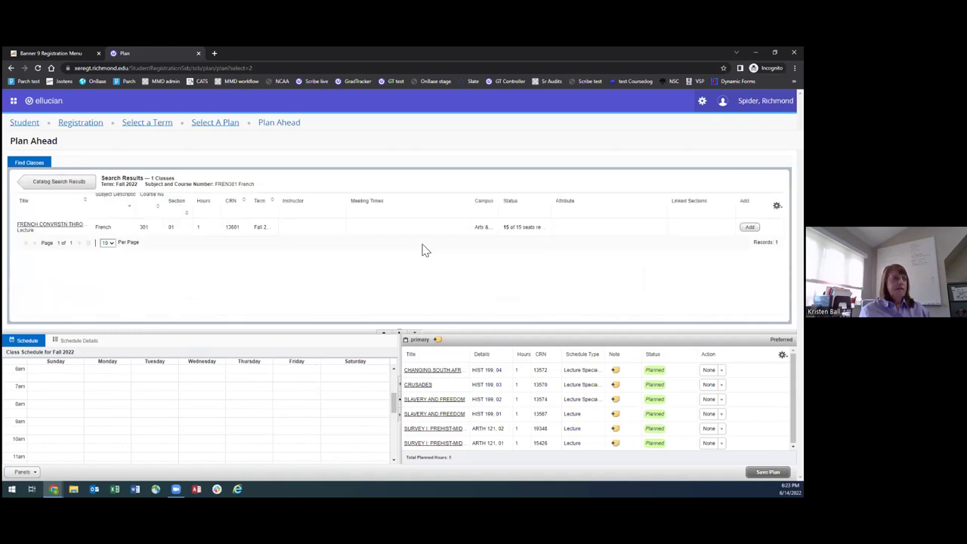
{"action": "left_click", "coordinate": [749, 219]}
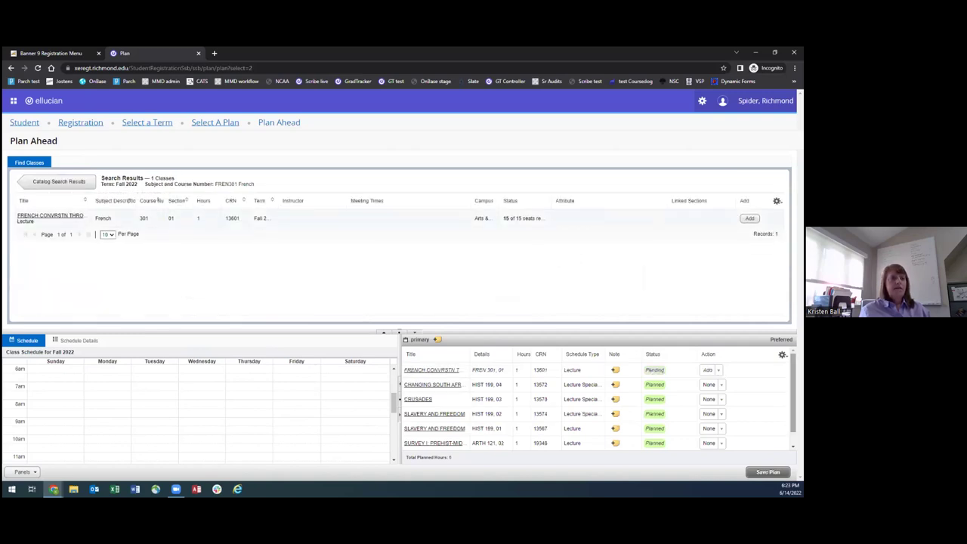
{"action": "left_click", "coordinate": [767, 471]}
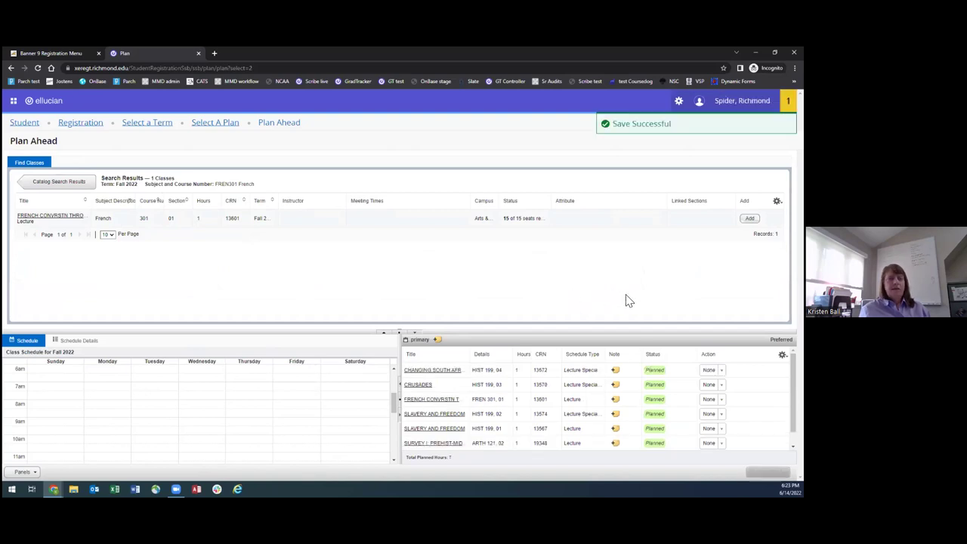
{"action": "left_click", "coordinate": [55, 182]}
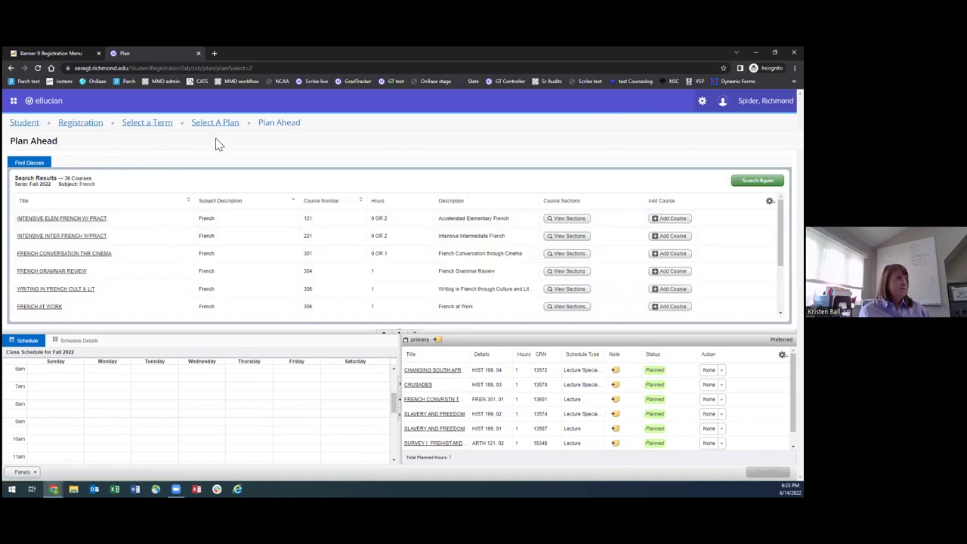
Replace French with Economics in the Fall 2022 search and view the ECON 101 Principles of Microeconomics sections.
{"action": "left_click", "coordinate": [758, 180]}
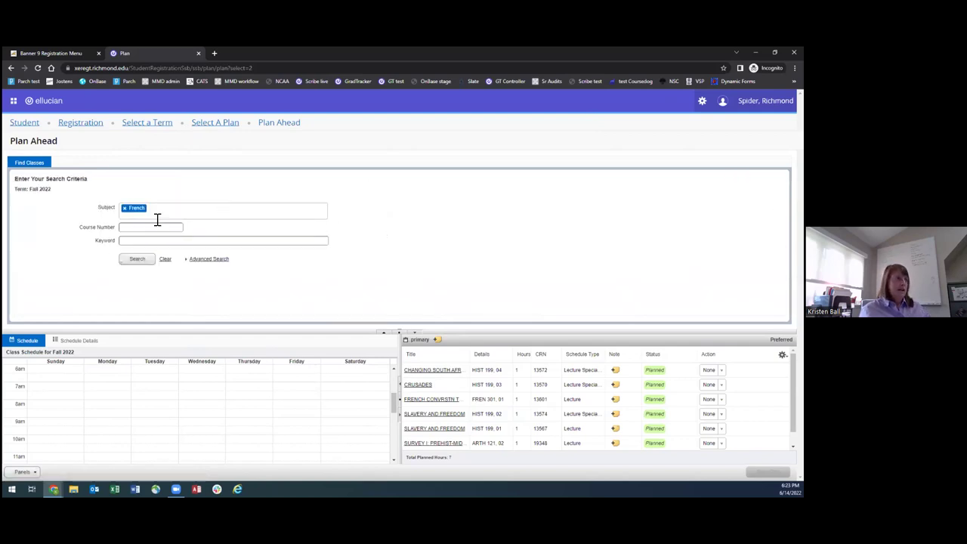
{"action": "left_click", "coordinate": [125, 216]}
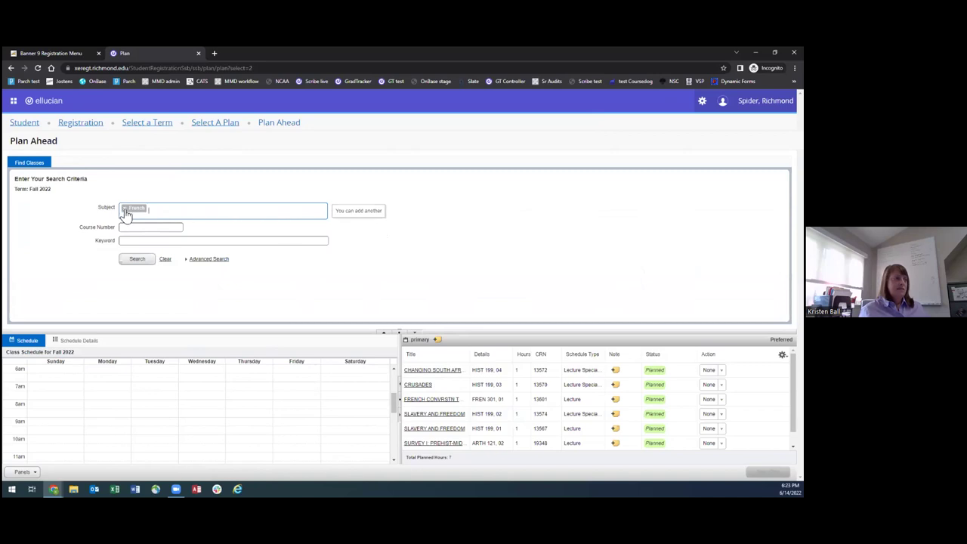
{"action": "type", "text": "e"}
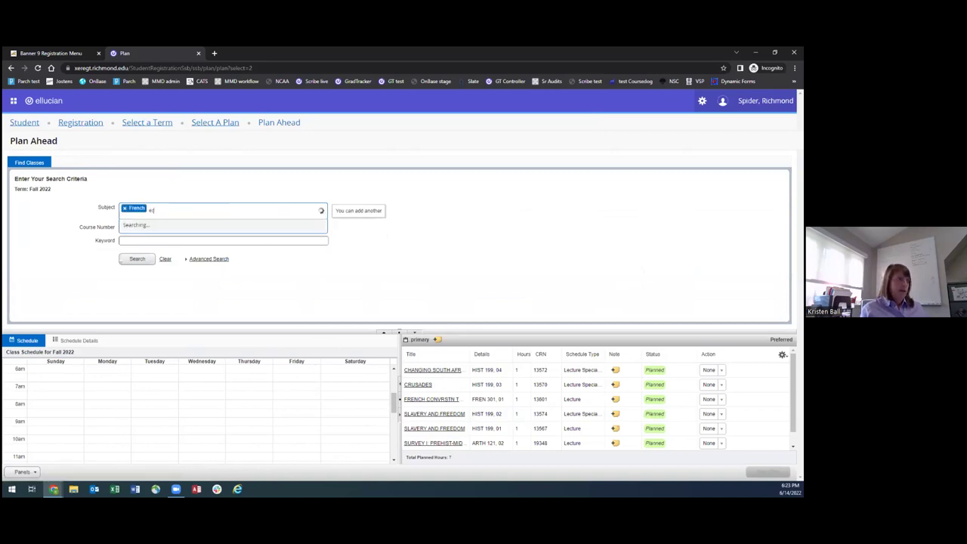
{"action": "type", "text": "con"}
{"action": "left_click", "coordinate": [141, 225]}
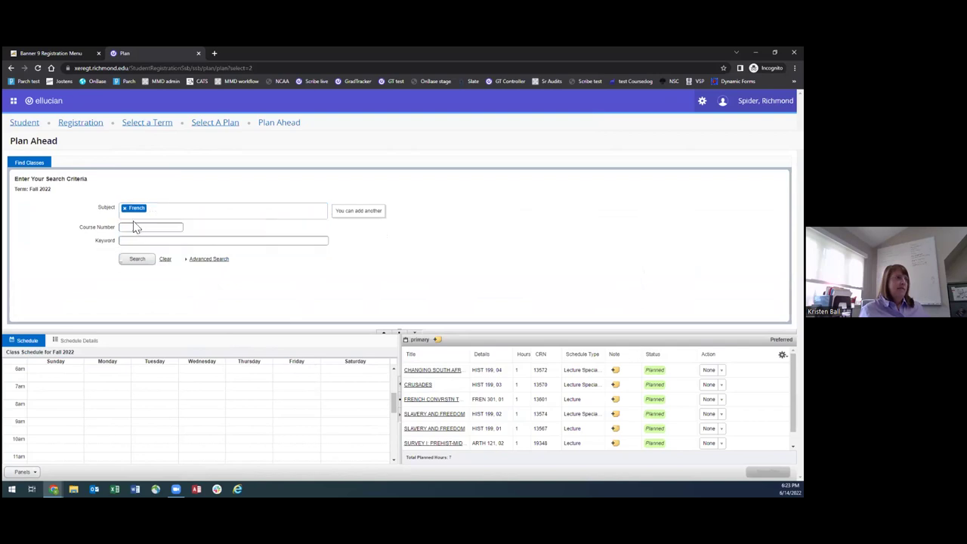
{"action": "left_click", "coordinate": [161, 210]}
{"action": "type", "text": "econ"}
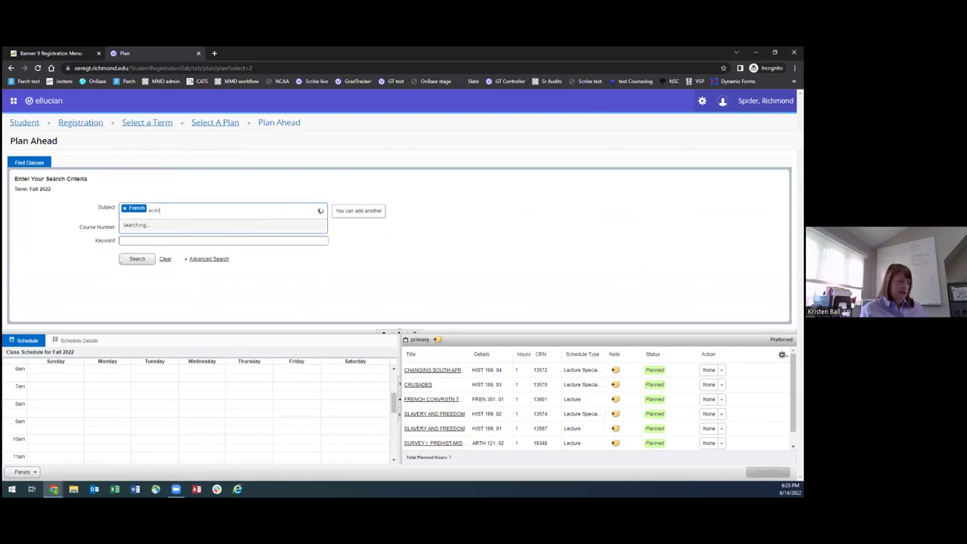
{"action": "left_click", "coordinate": [132, 225]}
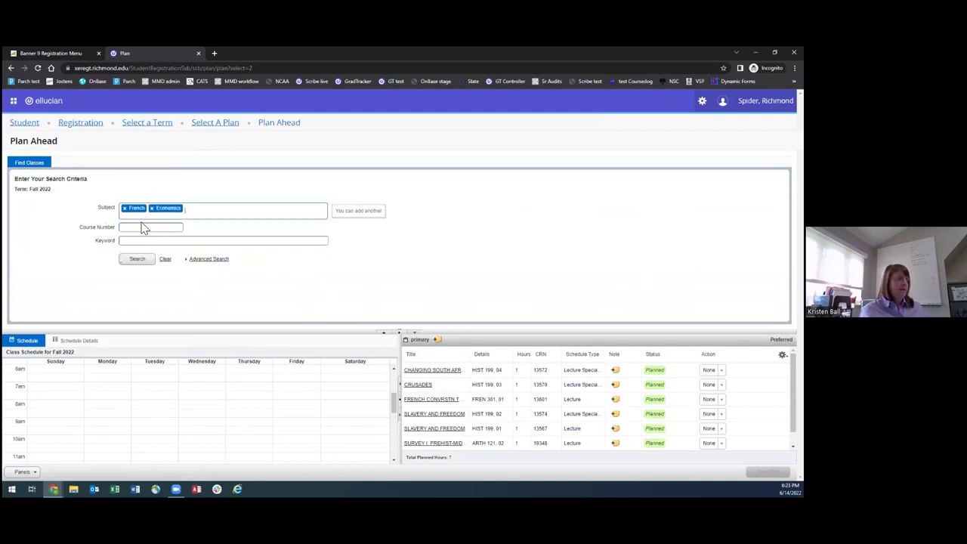
{"action": "left_click", "coordinate": [127, 211]}
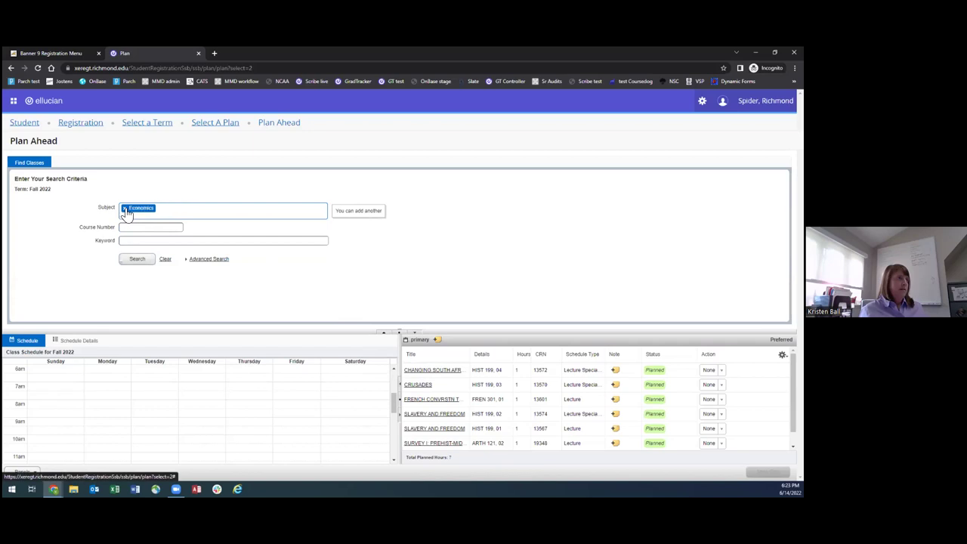
{"action": "left_click", "coordinate": [135, 259]}
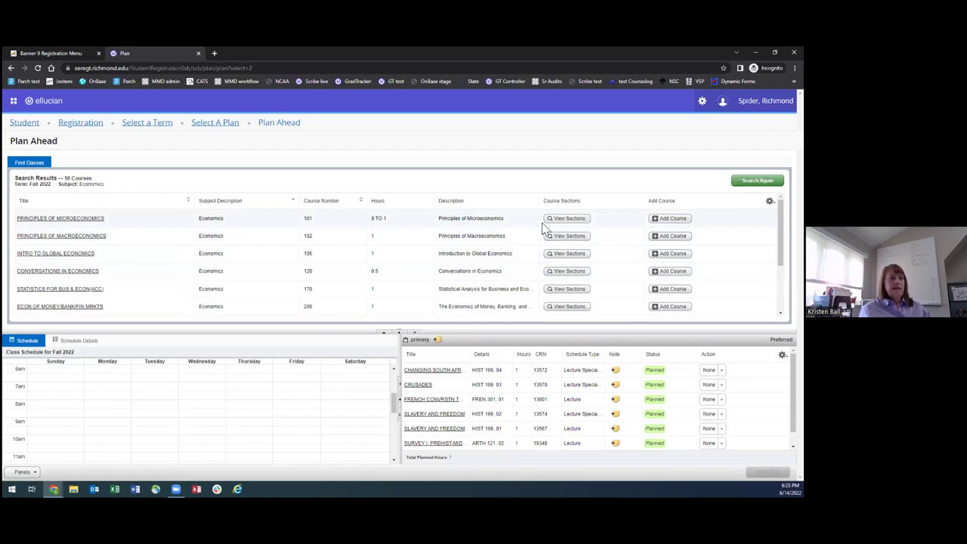
{"action": "left_click", "coordinate": [566, 219]}
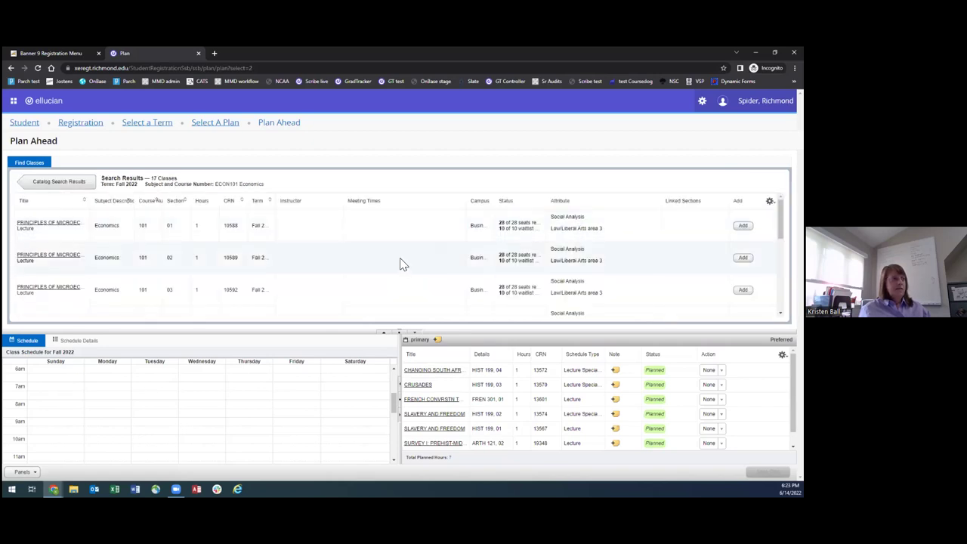
Add ECON 101 to the primary plan without a section, save the plan, and return to Registration.
{"action": "scroll", "coordinate": [402, 261], "scroll_direction": "down", "scroll_amount": 5}
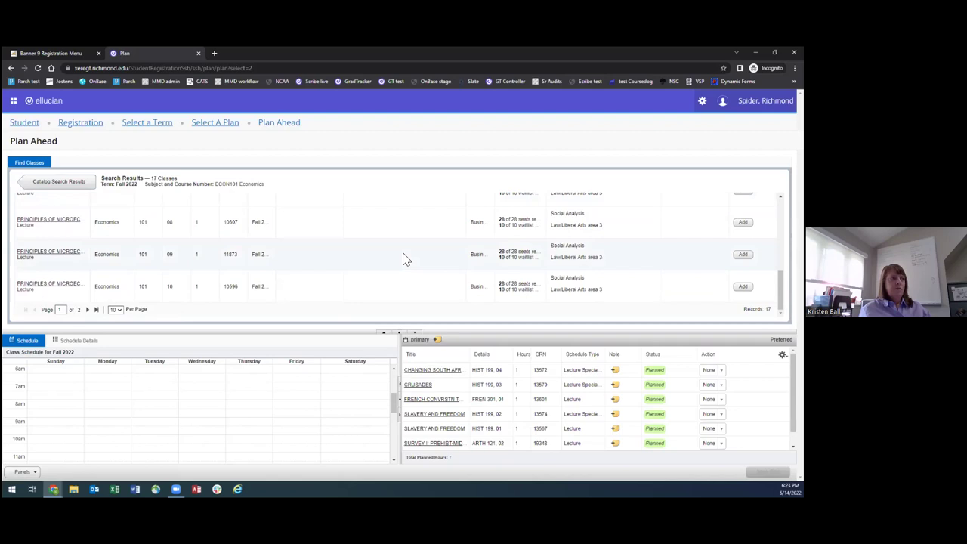
{"action": "scroll", "coordinate": [402, 259], "scroll_direction": "up", "scroll_amount": 5}
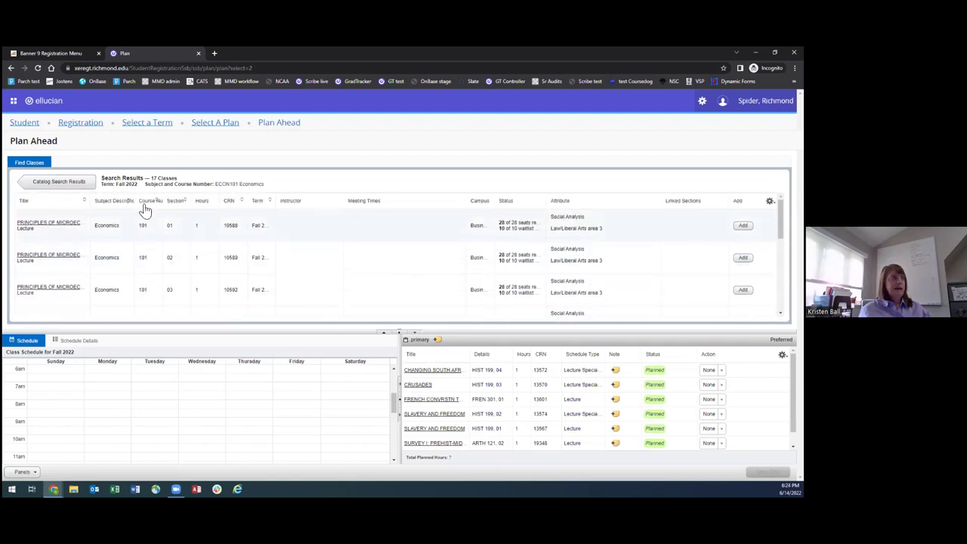
{"action": "left_click", "coordinate": [49, 187]}
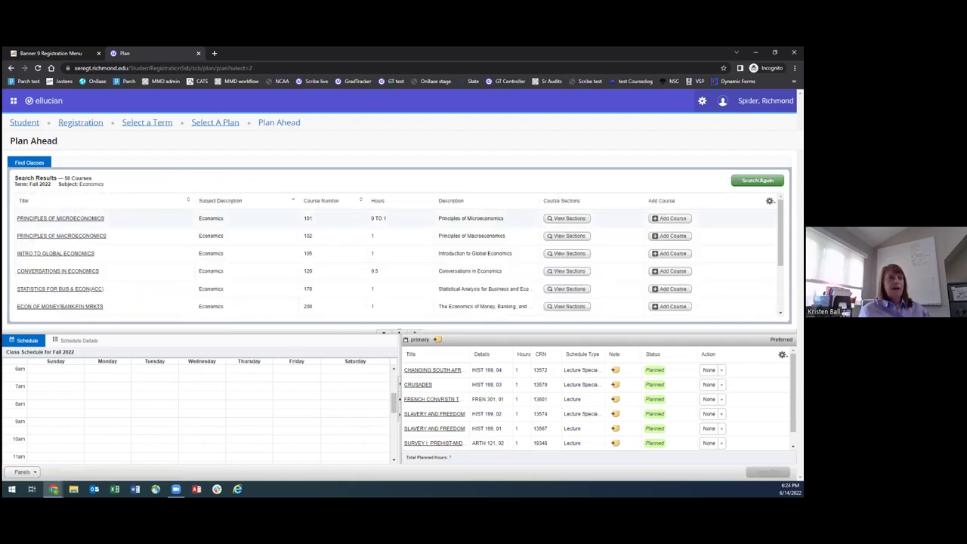
{"action": "left_click", "coordinate": [669, 218]}
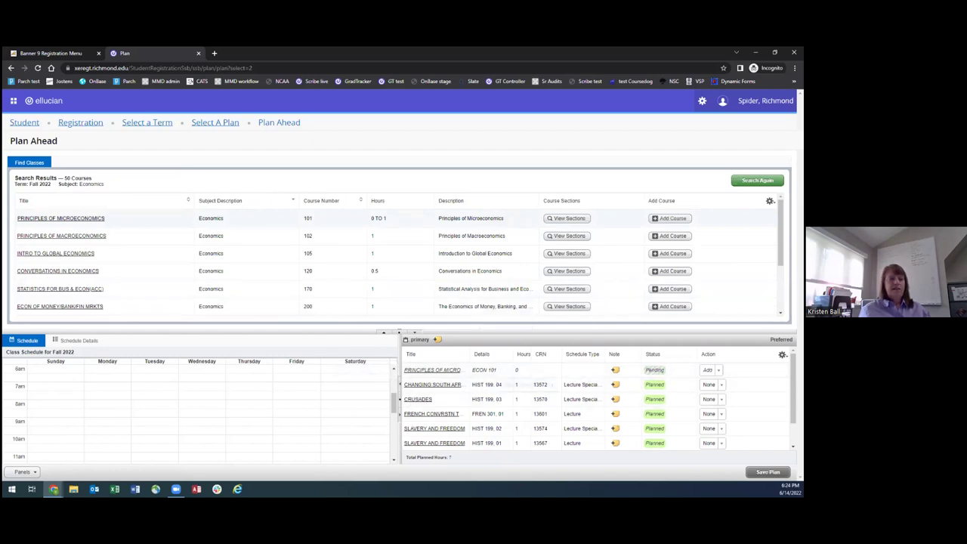
{"action": "left_click", "coordinate": [767, 471]}
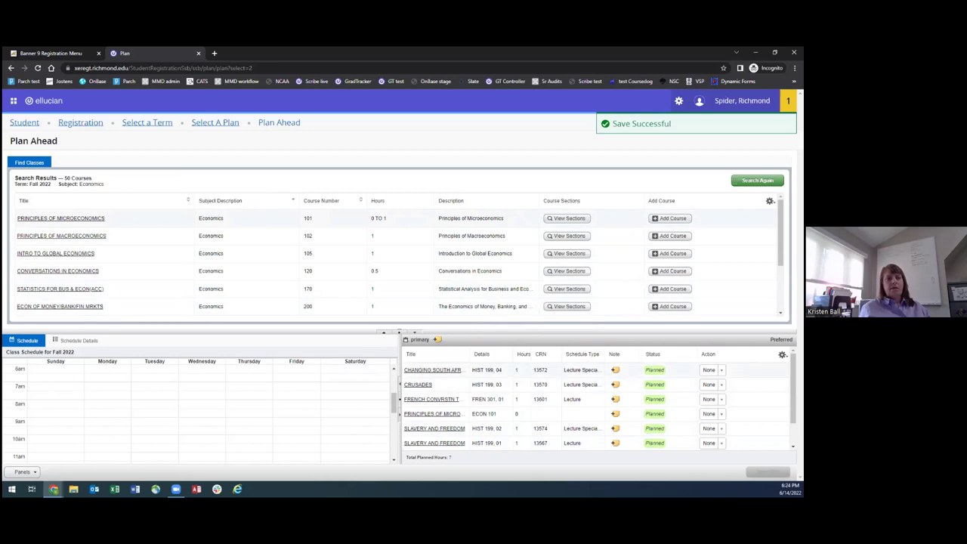
{"action": "scroll", "coordinate": [597, 400], "scroll_direction": "down", "scroll_amount": 1}
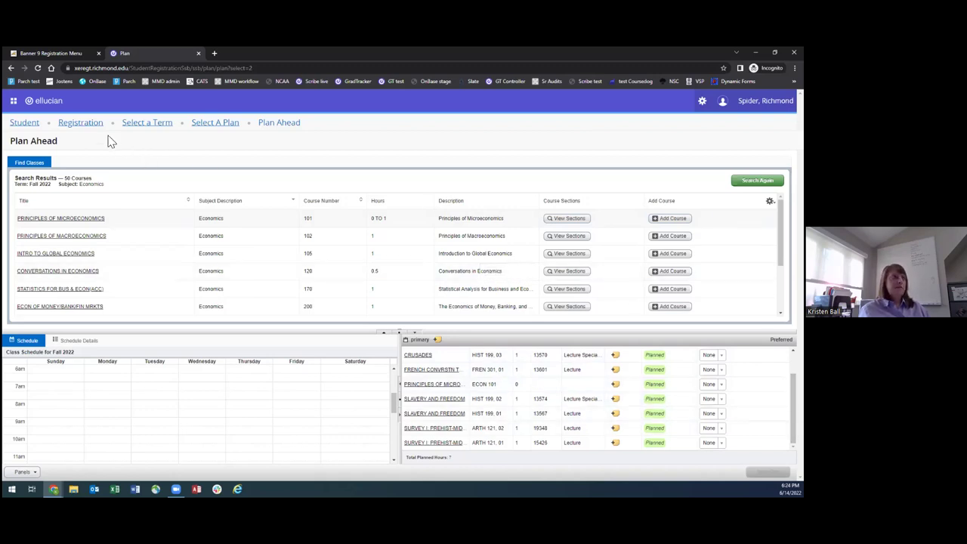
{"action": "left_click", "coordinate": [72, 126]}
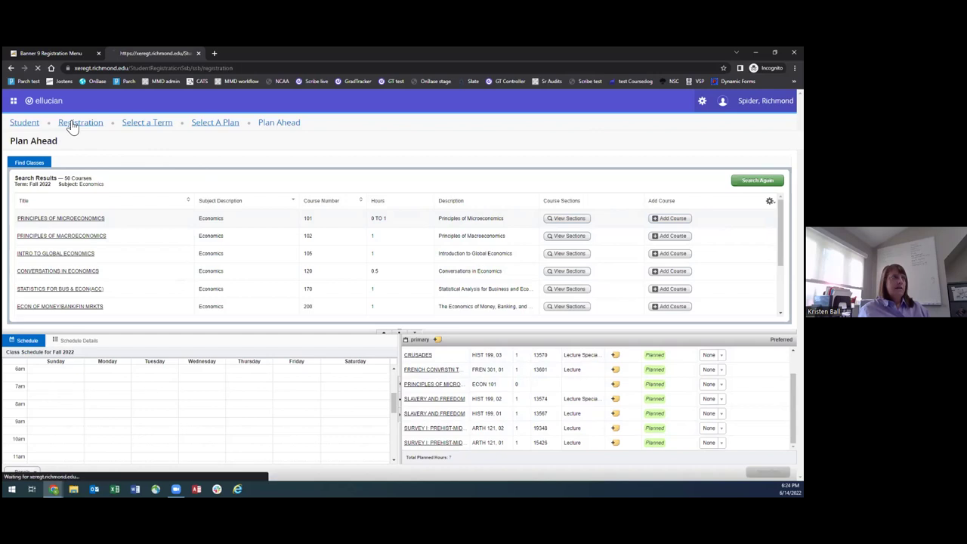